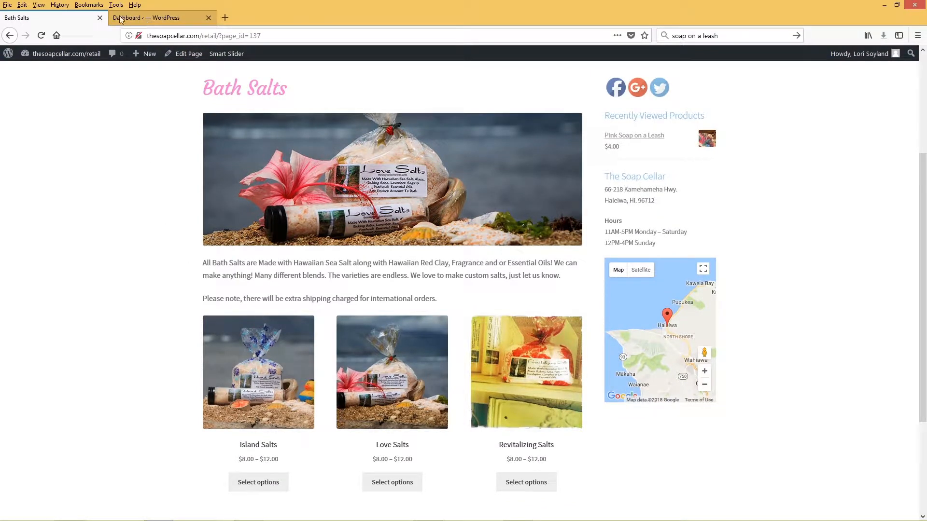
# Start a new product in the WordPress dashboard and name it "Hawaiian Summer"
pyautogui.scroll(3, 128, 222)
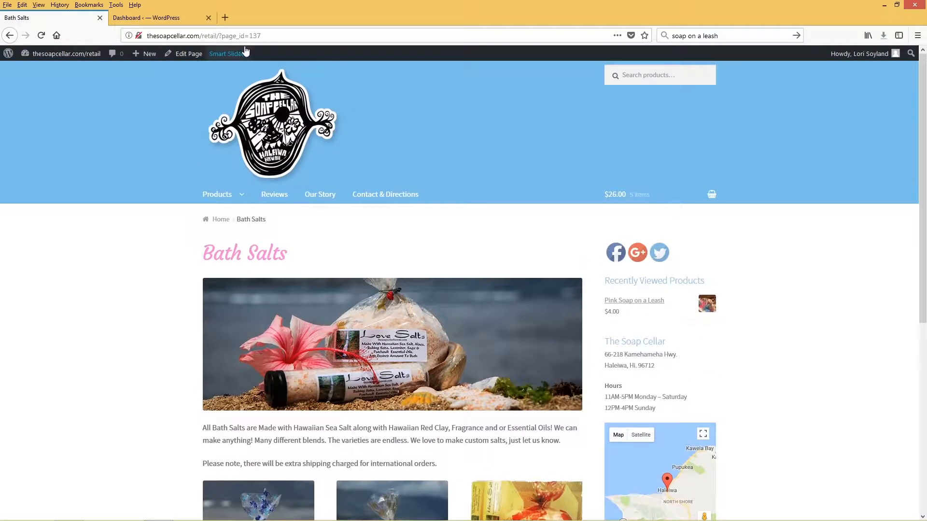
pyautogui.click(173, 18)
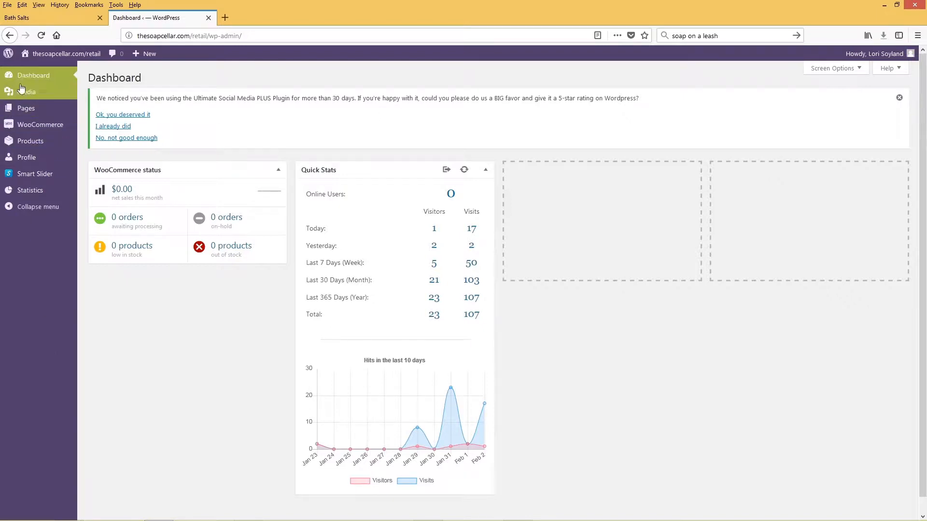
pyautogui.moveTo(26, 96)
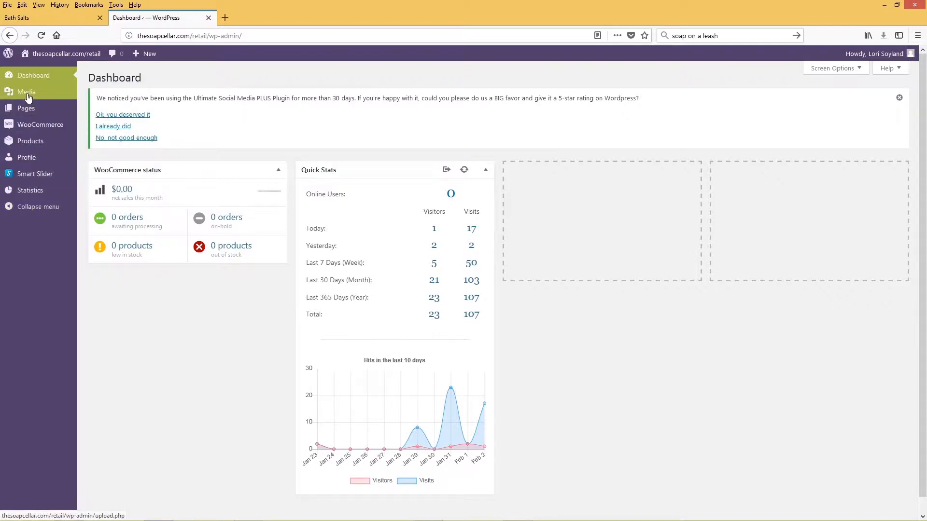
pyautogui.moveTo(35, 112)
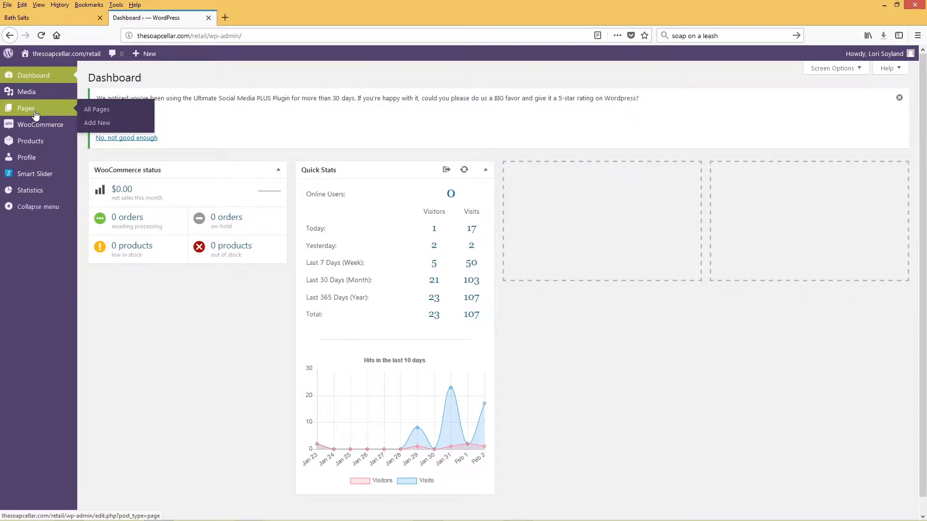
pyautogui.moveTo(37, 145)
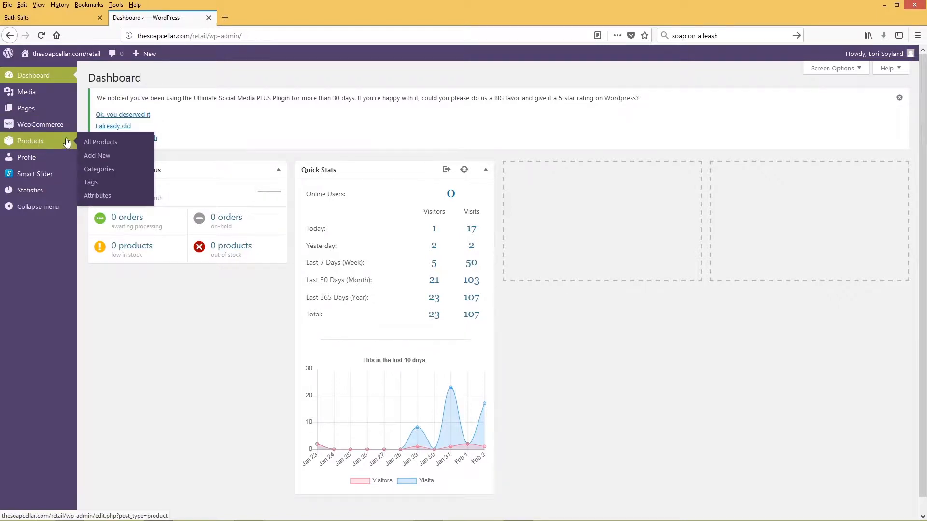
pyautogui.click(103, 159)
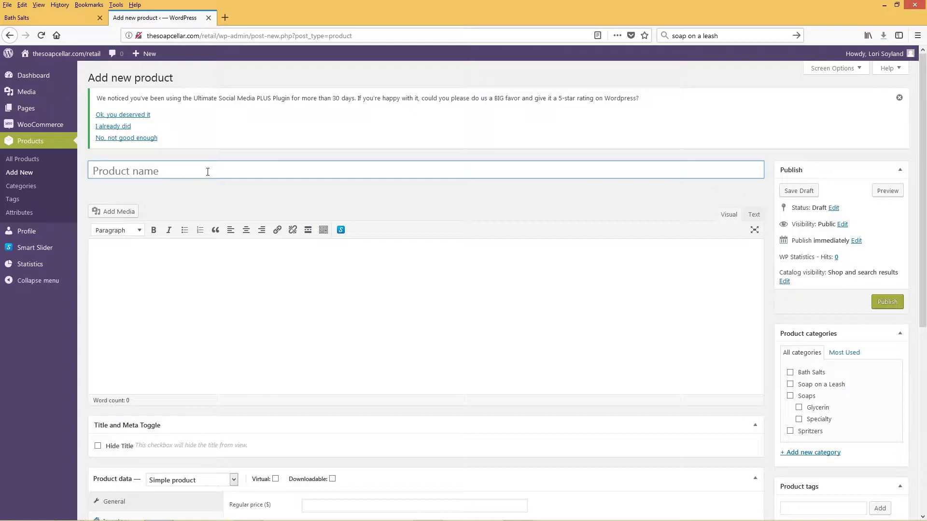
pyautogui.write('Hawaiian Summer')
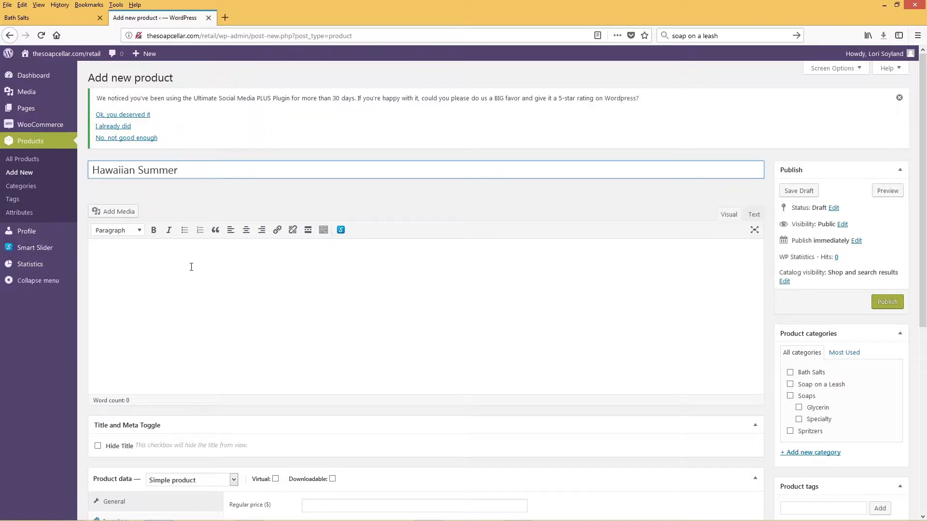
# Open the Dreamsicle product page from the Glycerin Soaps page of the storefront
pyautogui.click(165, 258)
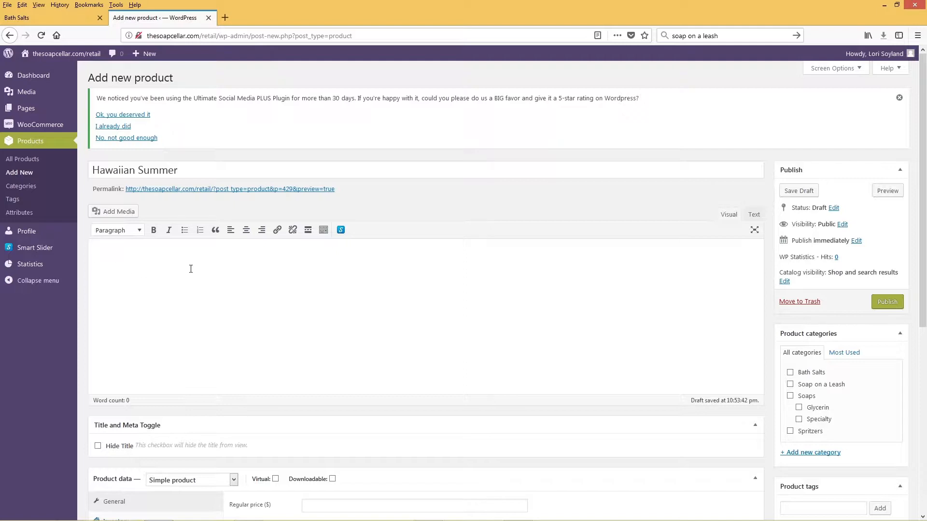
pyautogui.scroll(-2, 191, 268)
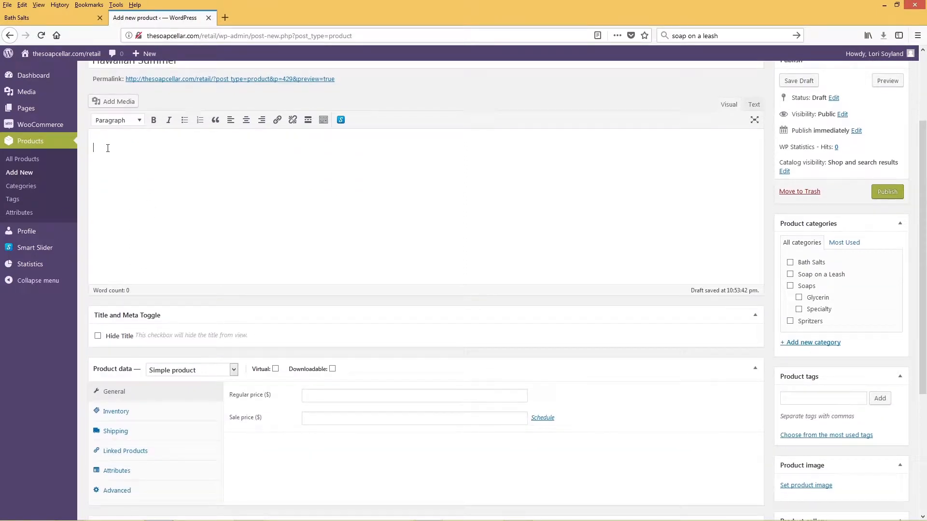
pyautogui.click(54, 18)
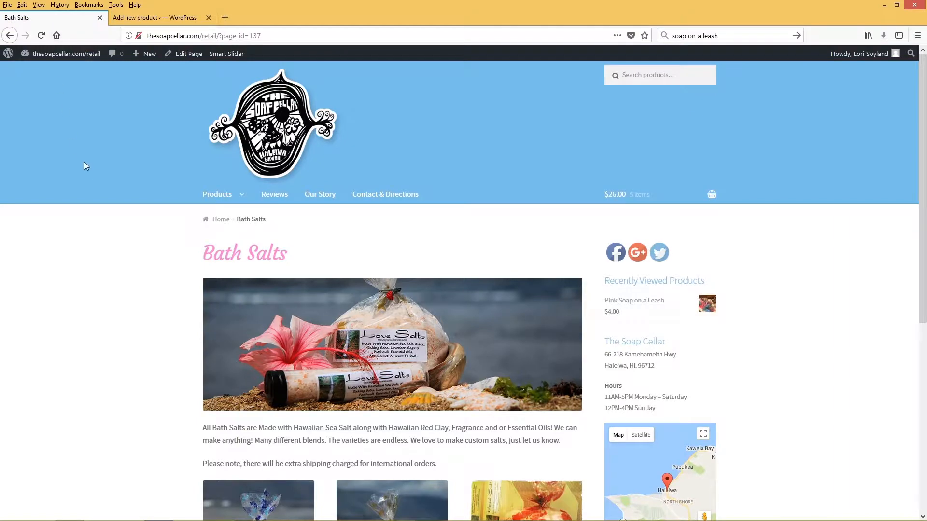
pyautogui.scroll(-2, 95, 177)
pyautogui.scroll(-2, 94, 177)
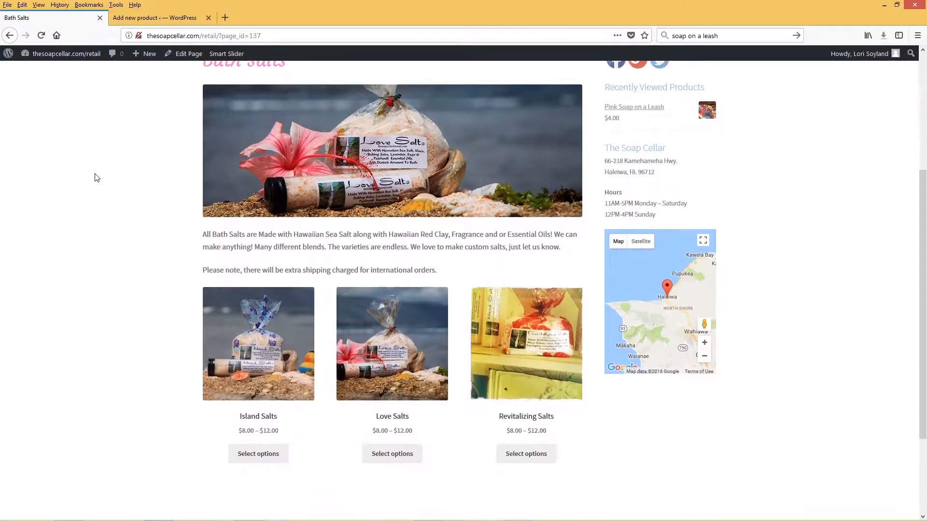
pyautogui.scroll(4, 94, 178)
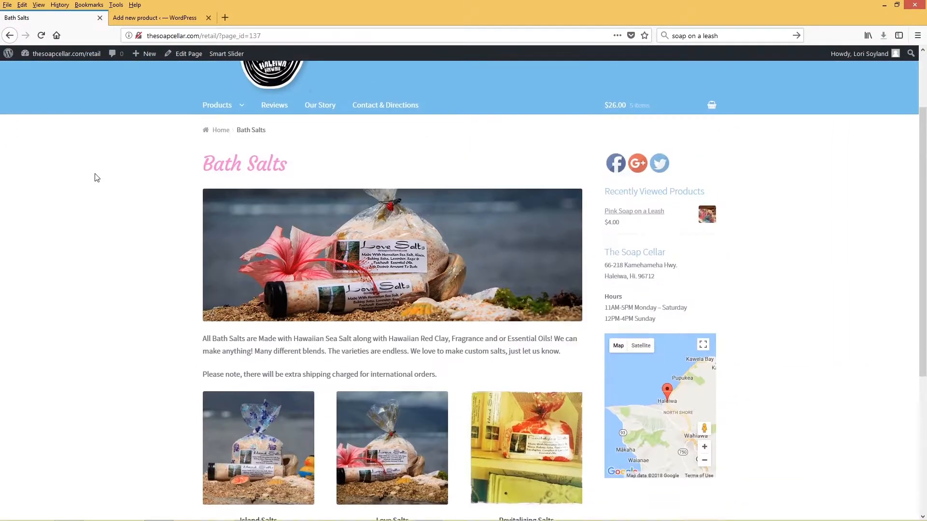
pyautogui.moveTo(215, 198)
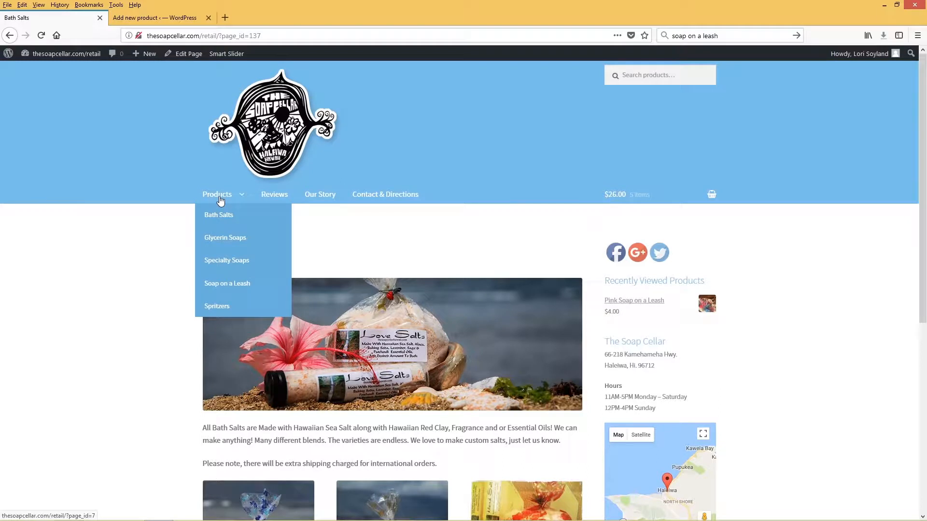
pyautogui.click(230, 241)
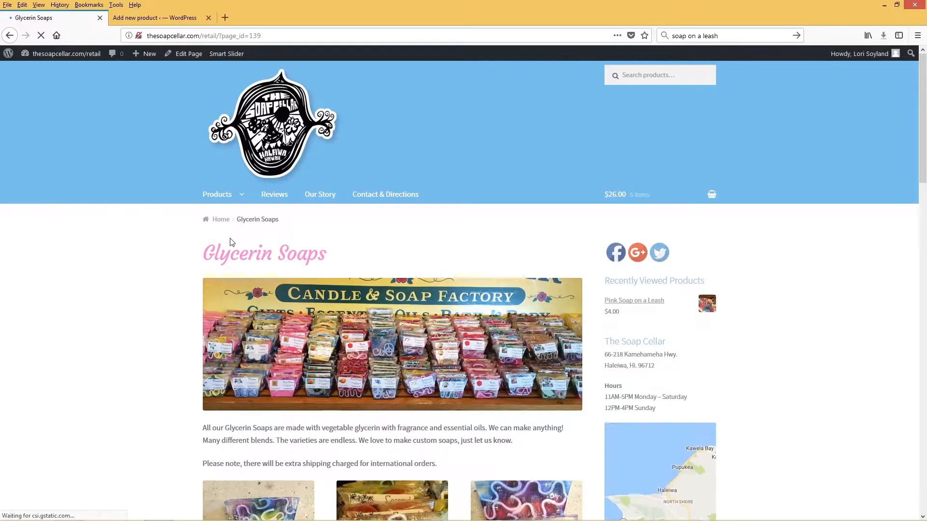
pyautogui.scroll(-3, 120, 243)
pyautogui.scroll(-1, 119, 243)
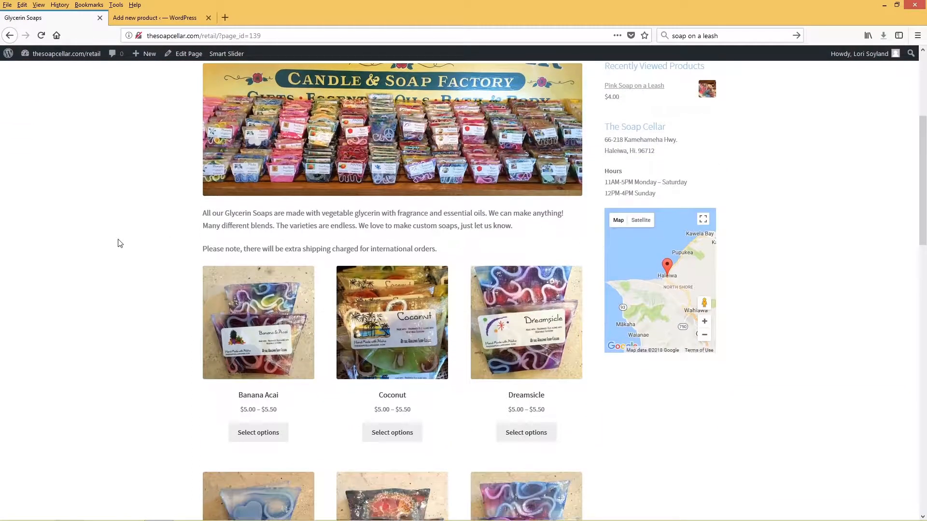
pyautogui.click(537, 331)
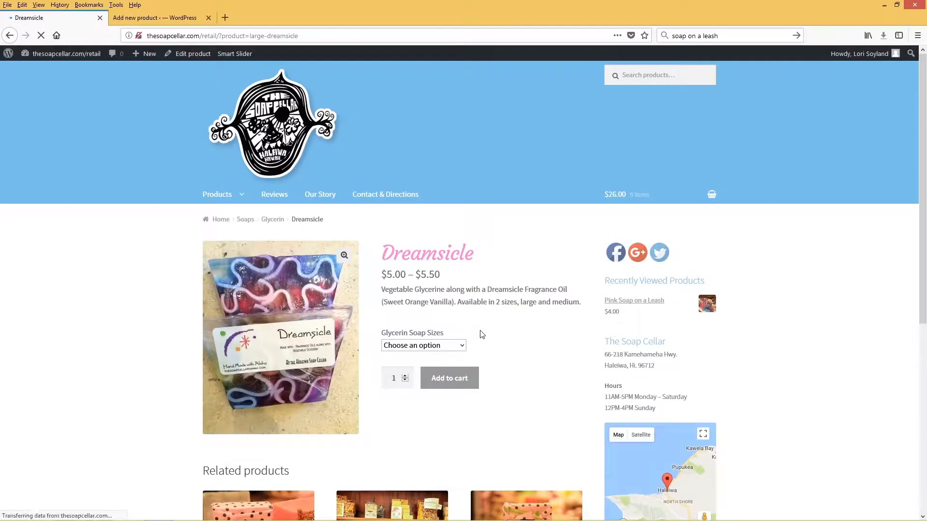
pyautogui.moveTo(556, 316); pyautogui.dragTo(381, 292)
pyautogui.click(580, 303)
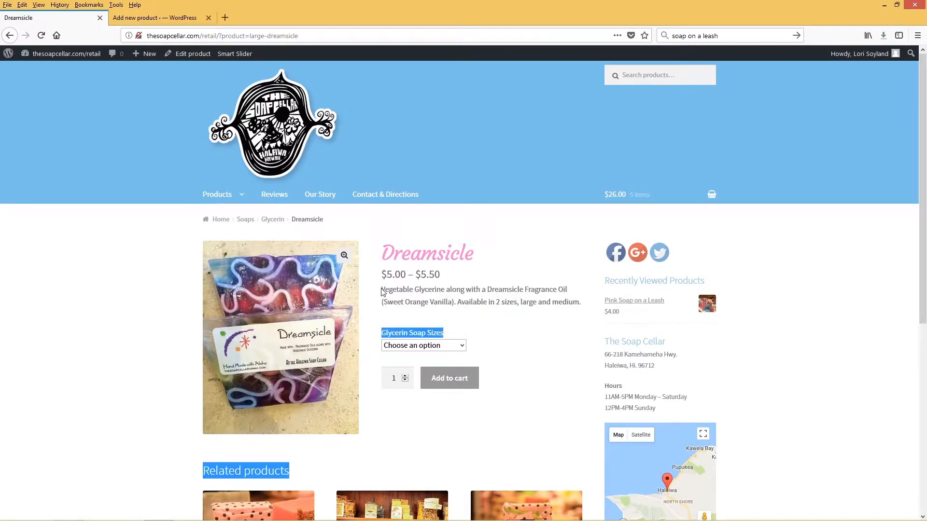
pyautogui.click(165, 19)
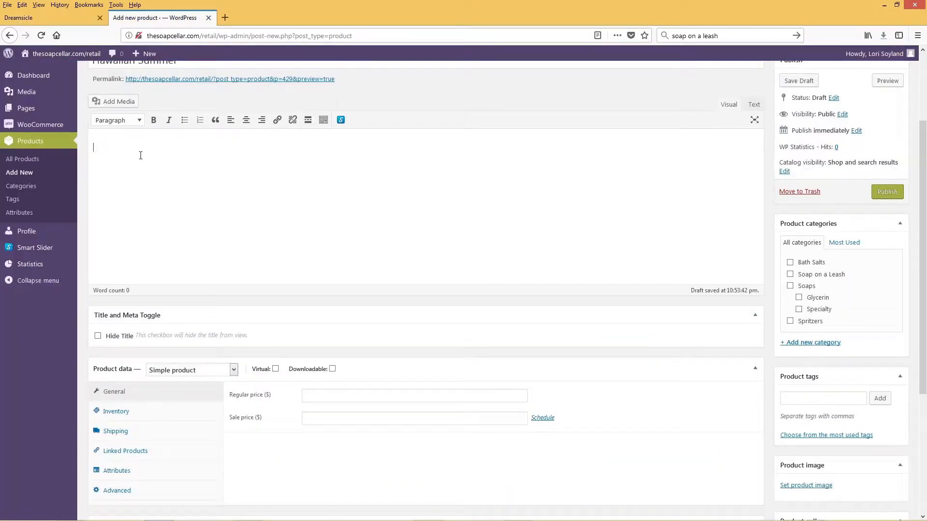
pyautogui.write('Glycerin Soap Sizes Quantity 1 Related products')
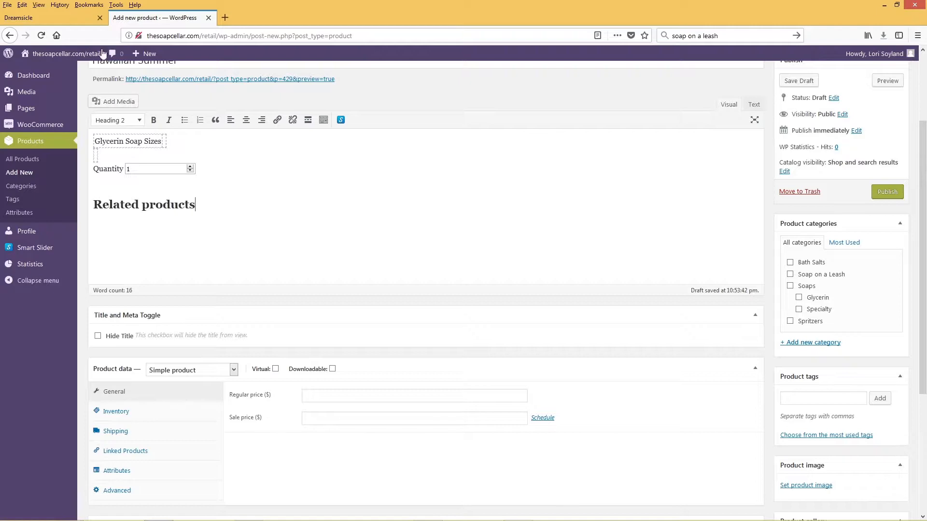
# Copy the two-line description from the Dreamsicle page and paste it over everything in the new product's description
pyautogui.click(56, 20)
pyautogui.click(488, 303)
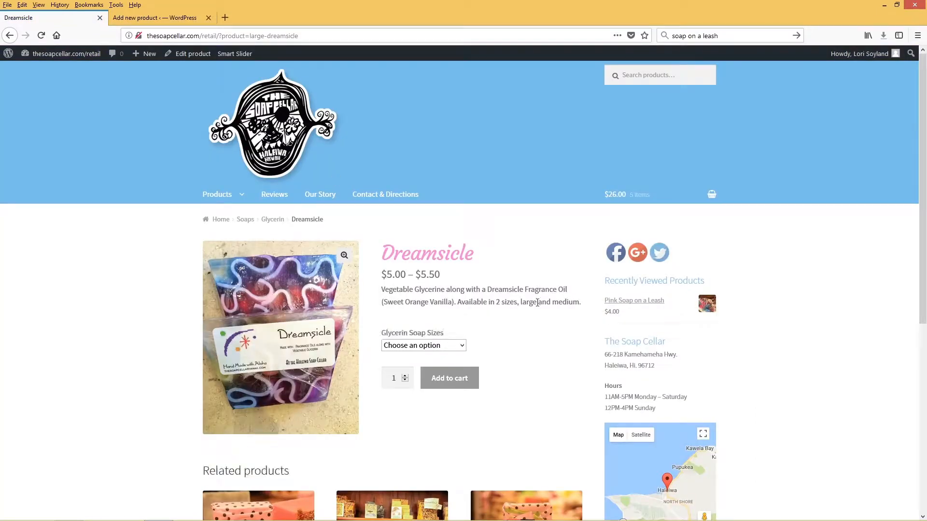
pyautogui.moveTo(583, 308); pyautogui.dragTo(382, 290)
pyautogui.hotkey('ctrl', 'c')
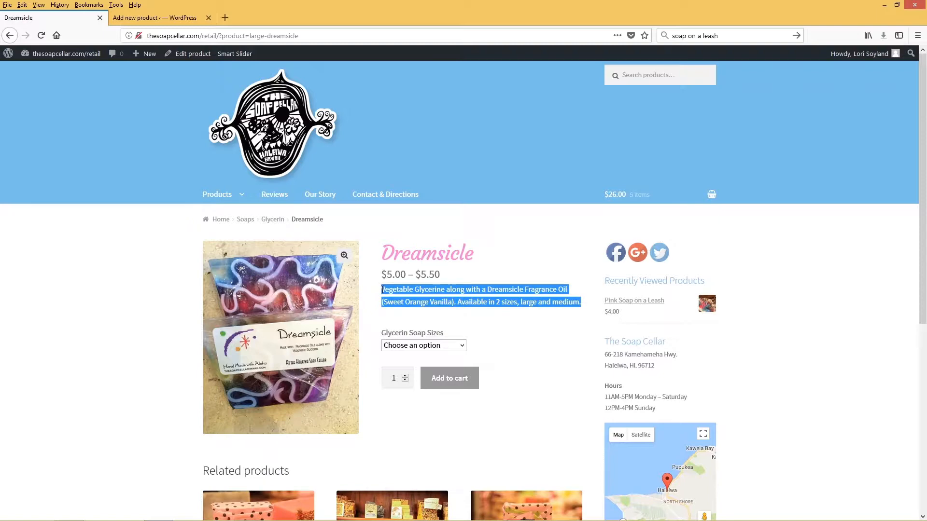
pyautogui.click(166, 18)
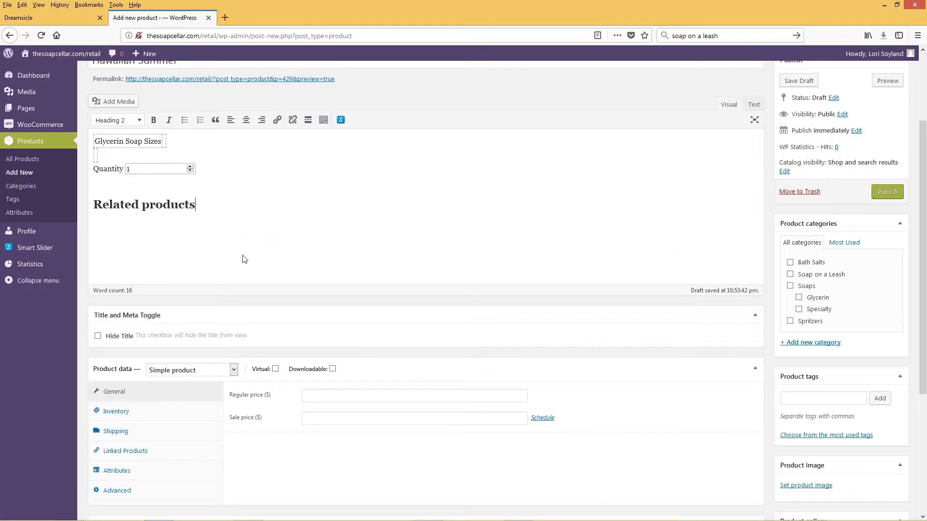
pyautogui.moveTo(244, 260); pyautogui.dragTo(94, 114)
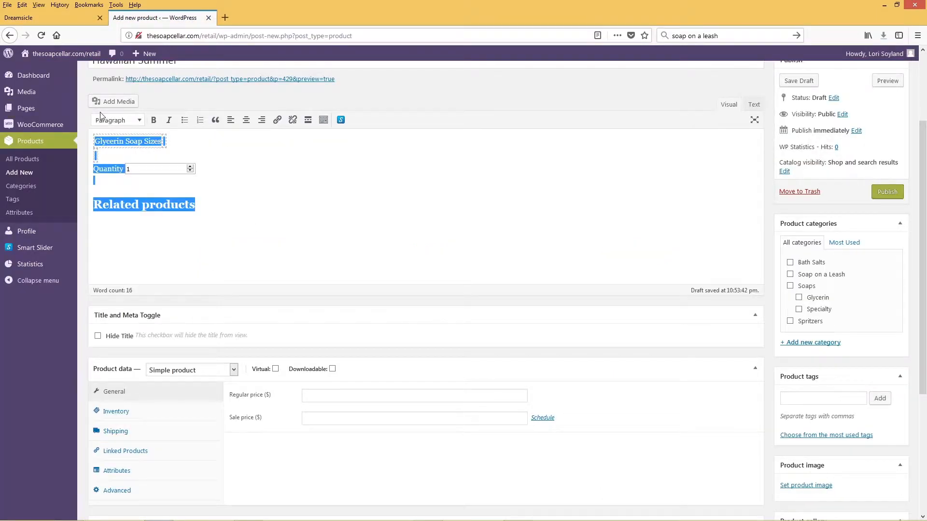
pyautogui.hotkey('ctrl', 'v')
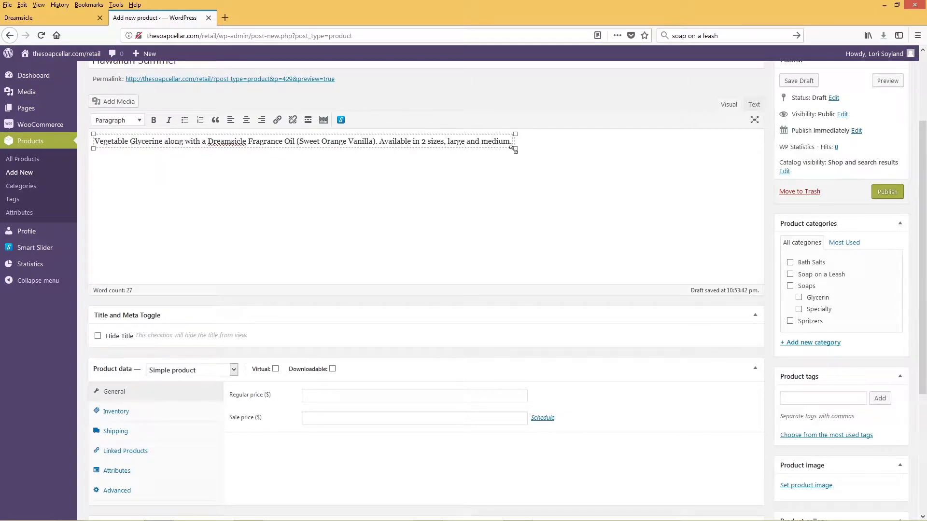
# Clear the description's HTML source, paste the copied Dreamsicle description there as plain text, and return to the visual view
pyautogui.click(753, 105)
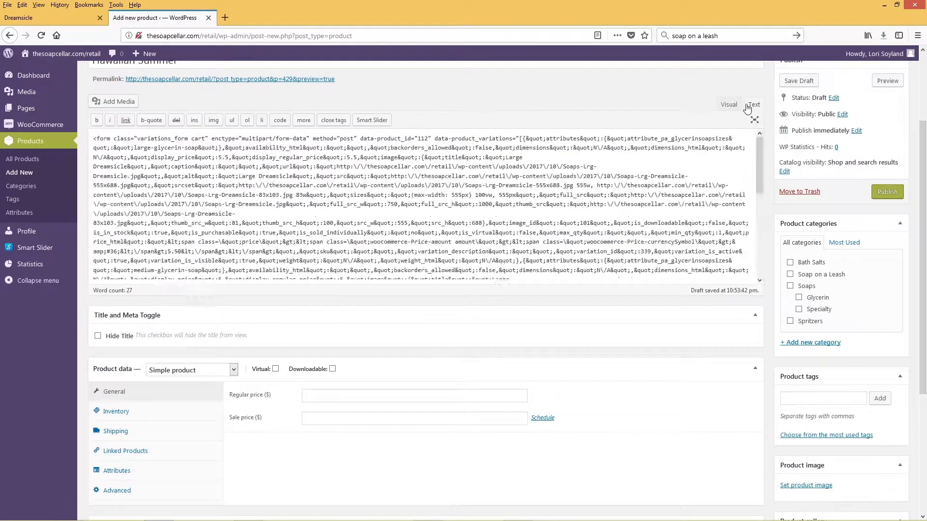
pyautogui.hotkey('ctrl', 'a')
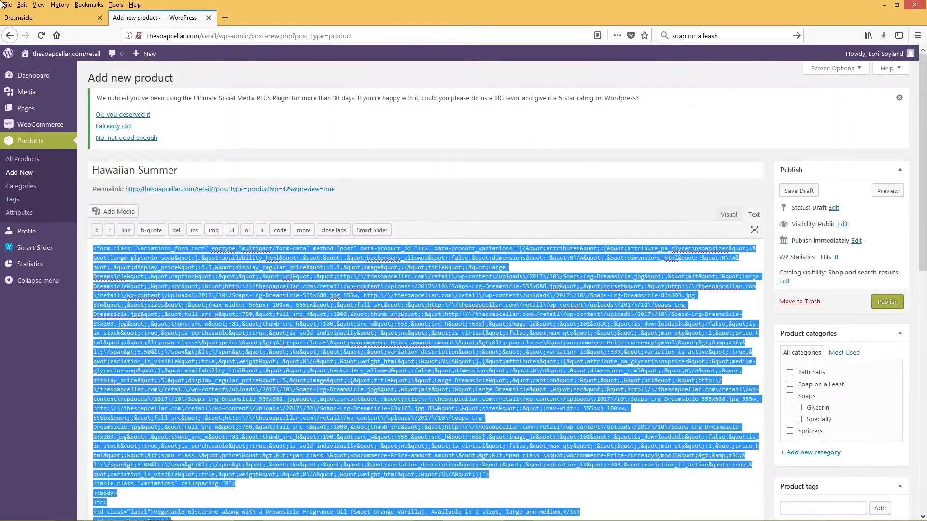
pyautogui.press('BackSpace')
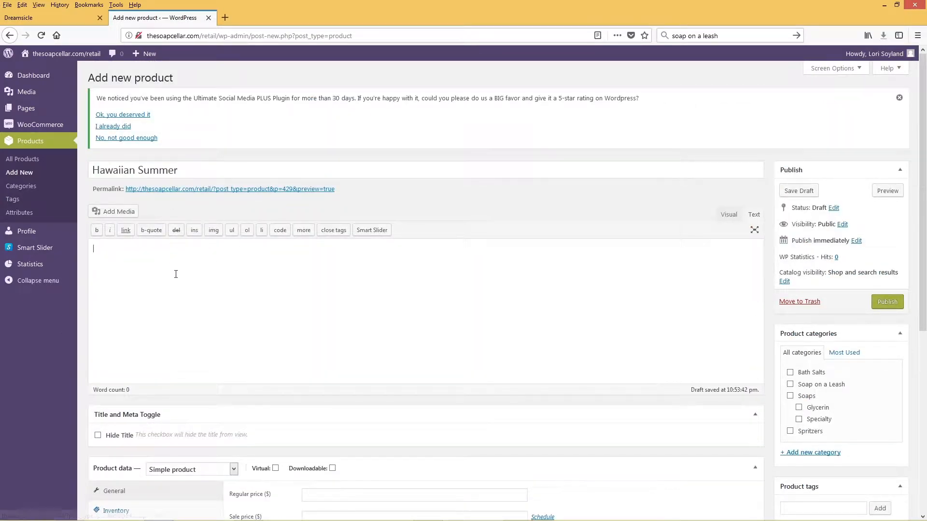
pyautogui.click(246, 241)
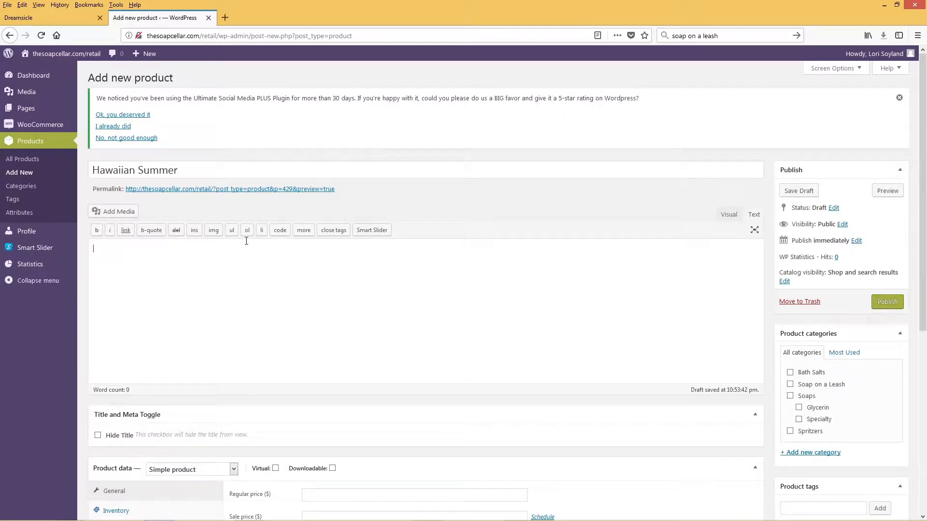
pyautogui.hotkey('ctrl', 'v')
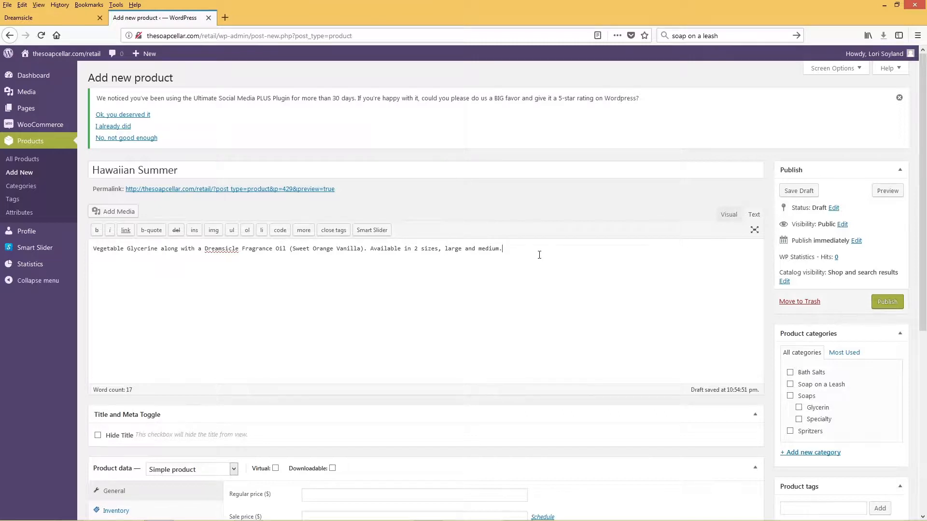
pyautogui.click(725, 216)
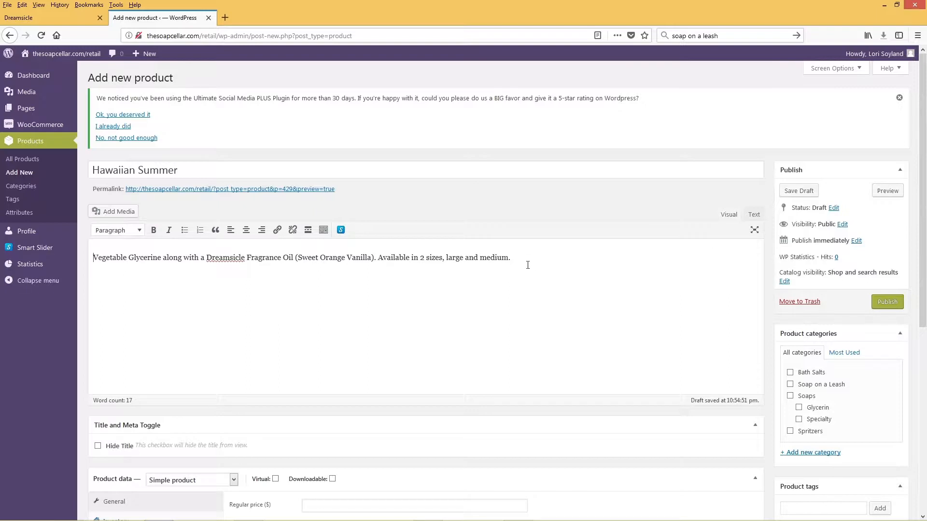
pyautogui.click(753, 215)
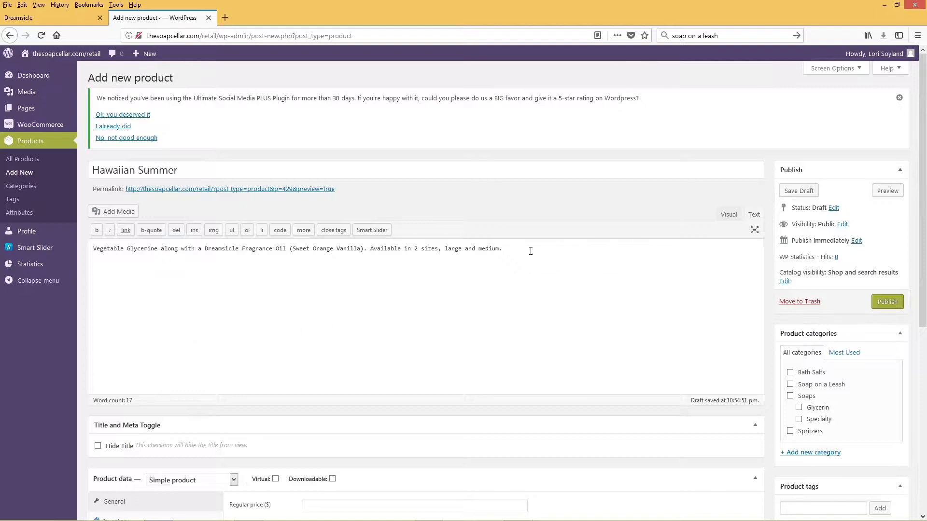
pyautogui.click(730, 215)
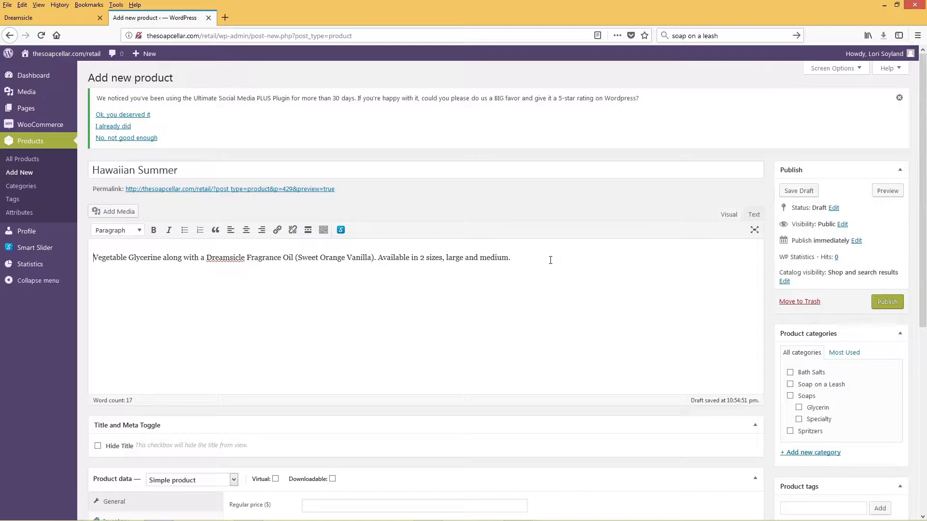
pyautogui.click(753, 215)
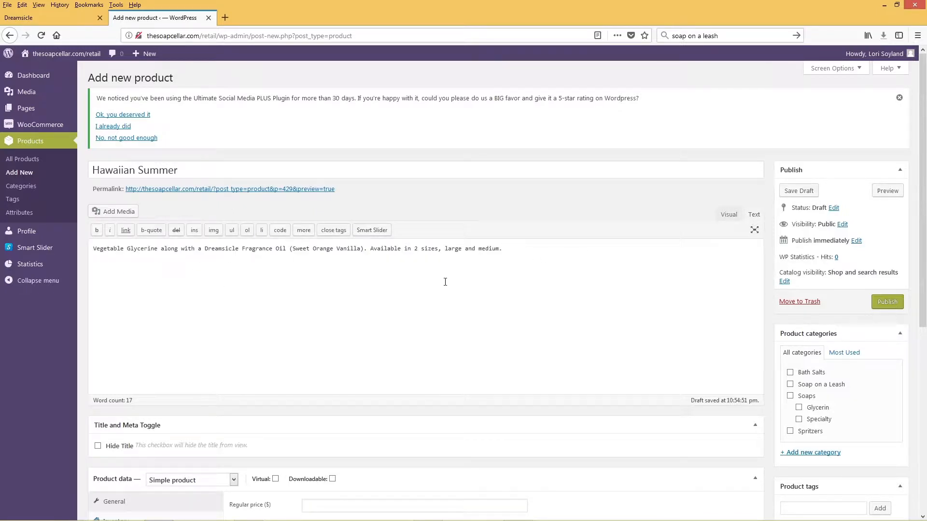
pyautogui.click(728, 215)
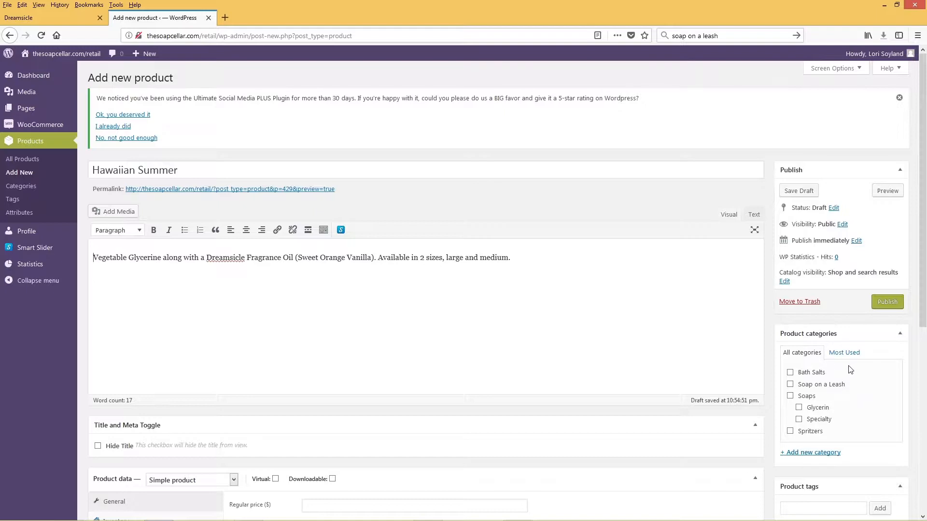
# Assign the product to the Soaps category and its Glycerin subcategory
pyautogui.click(790, 397)
pyautogui.click(799, 407)
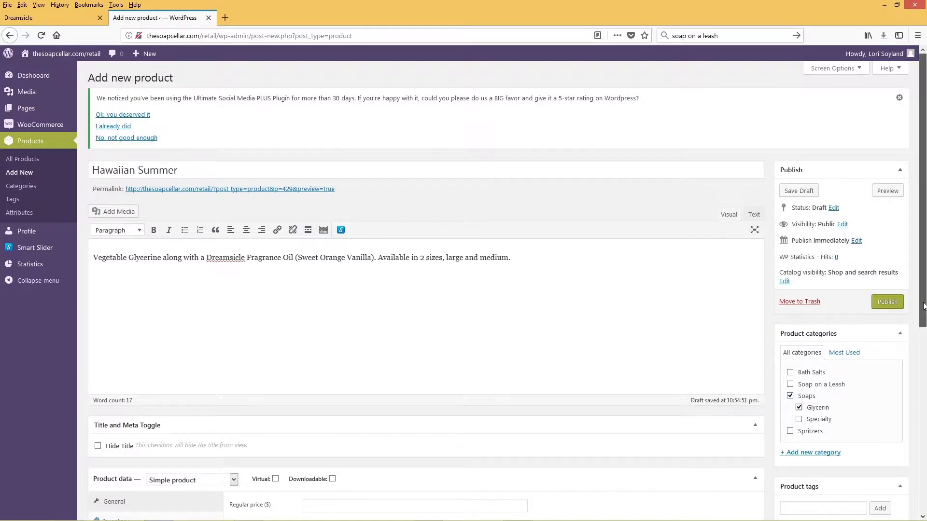
# Set the product type of the new product to Variable product
pyautogui.moveTo(924, 307); pyautogui.dragTo(924, 395)
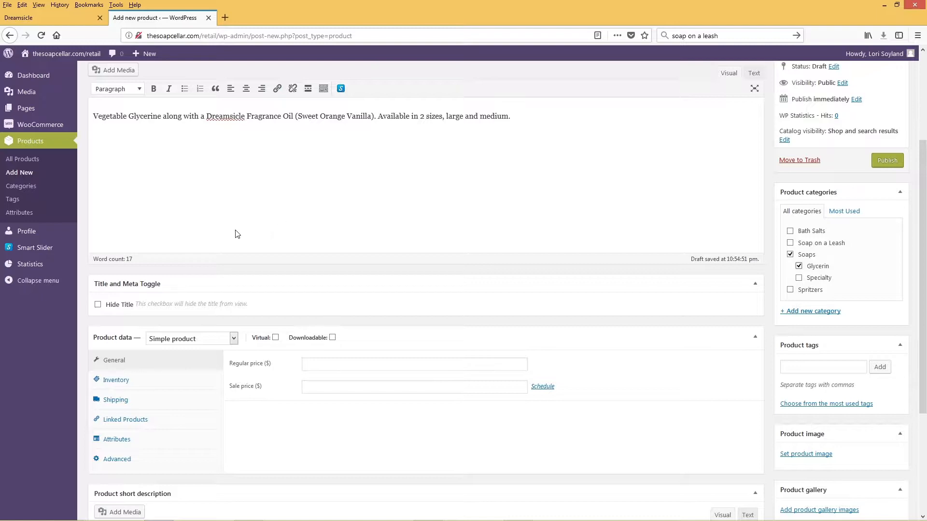
pyautogui.scroll(-1, 178, 232)
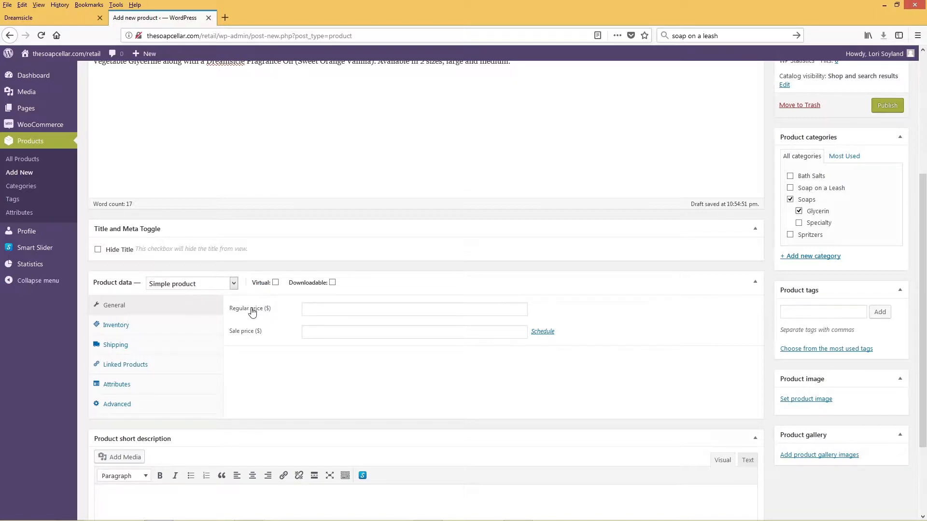
pyautogui.click(234, 285)
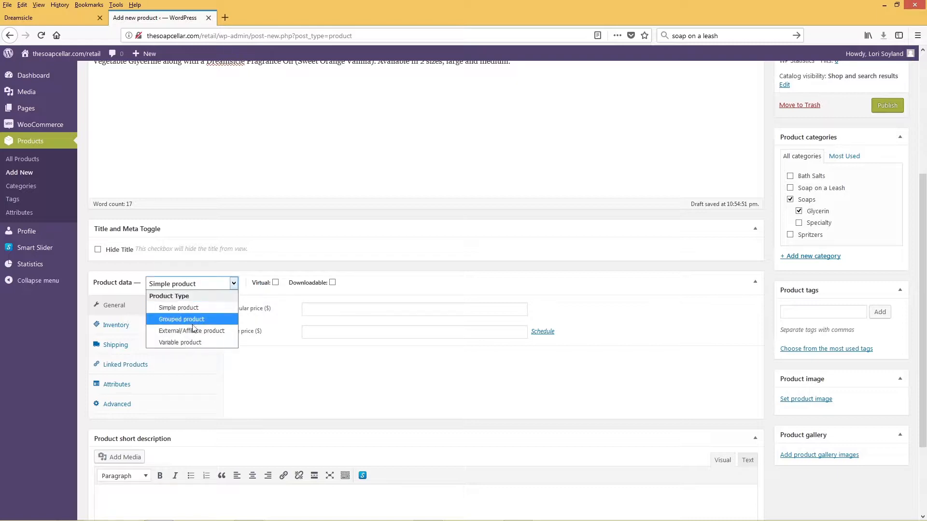
pyautogui.click(199, 342)
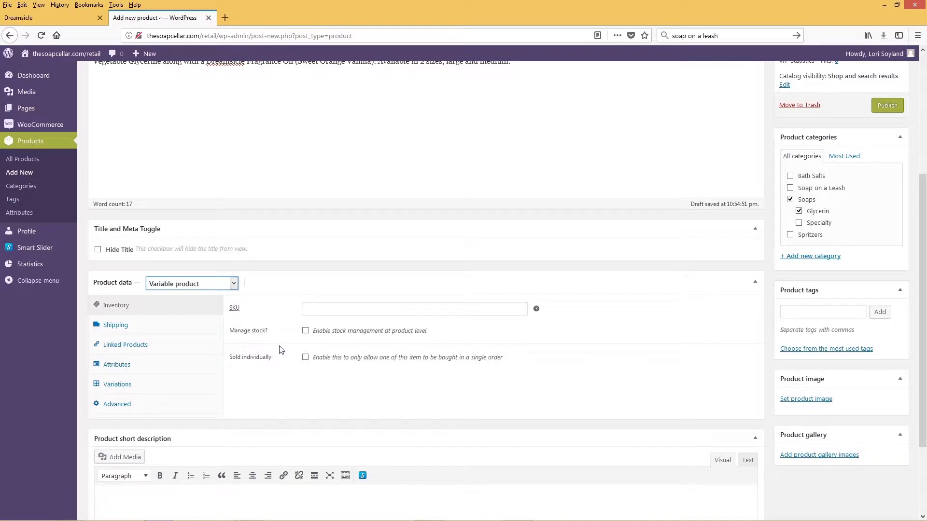
# Add the Glycerin Soap Sizes attribute to the product
pyautogui.click(125, 369)
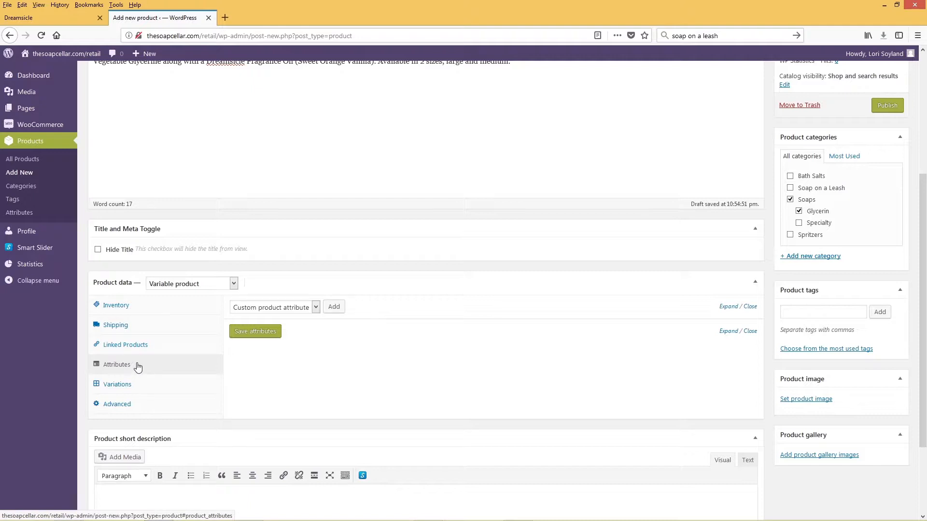
pyautogui.click(316, 308)
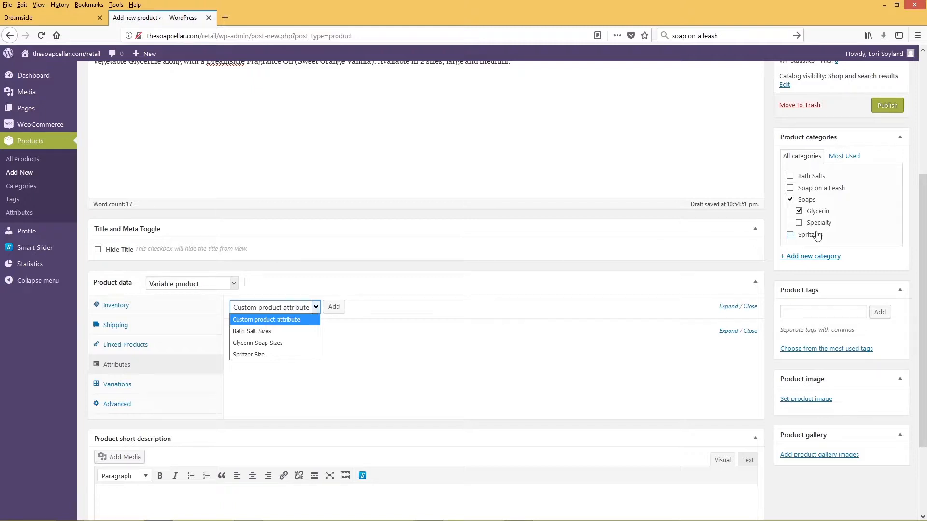
pyautogui.click(267, 343)
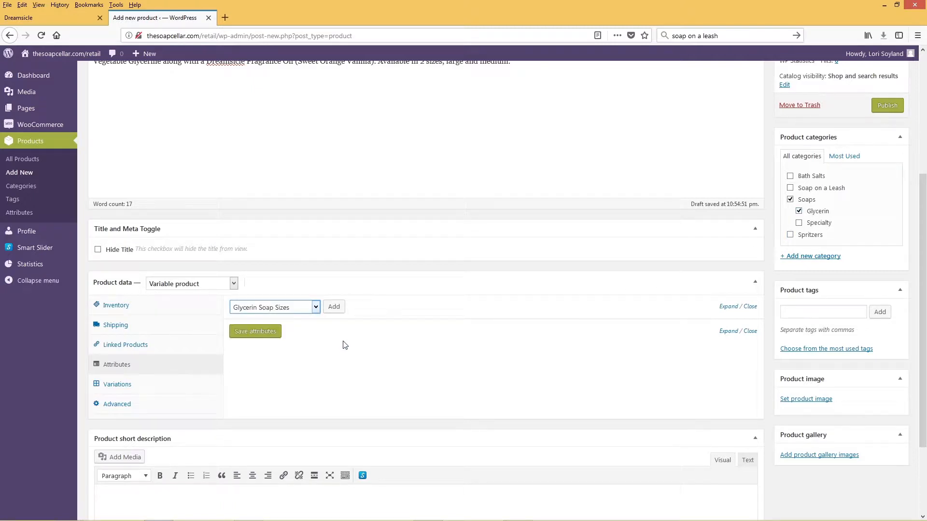
pyautogui.click(335, 308)
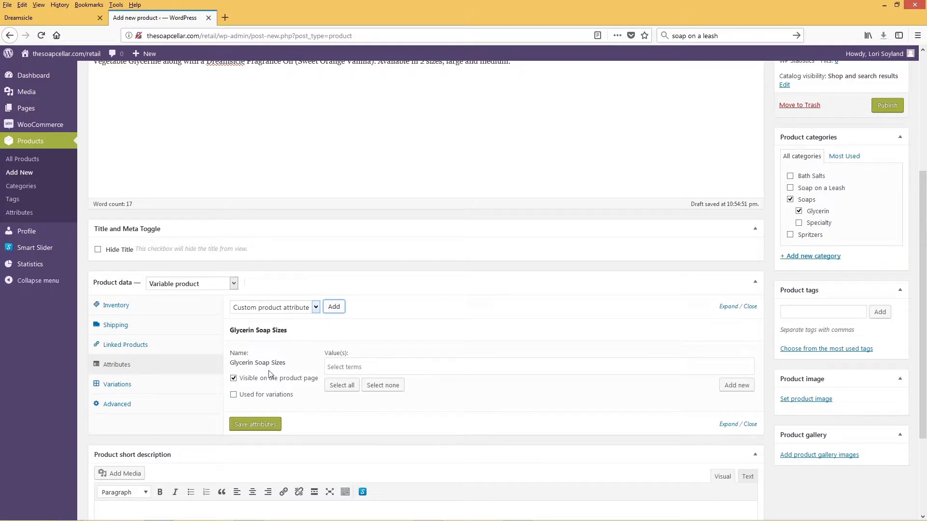
# Mark Glycerin Soap Sizes as used for variations, give it the values Large Glycerin Soap and Medium Glycerin Soap, and save the attributes
pyautogui.click(249, 398)
pyautogui.click(349, 367)
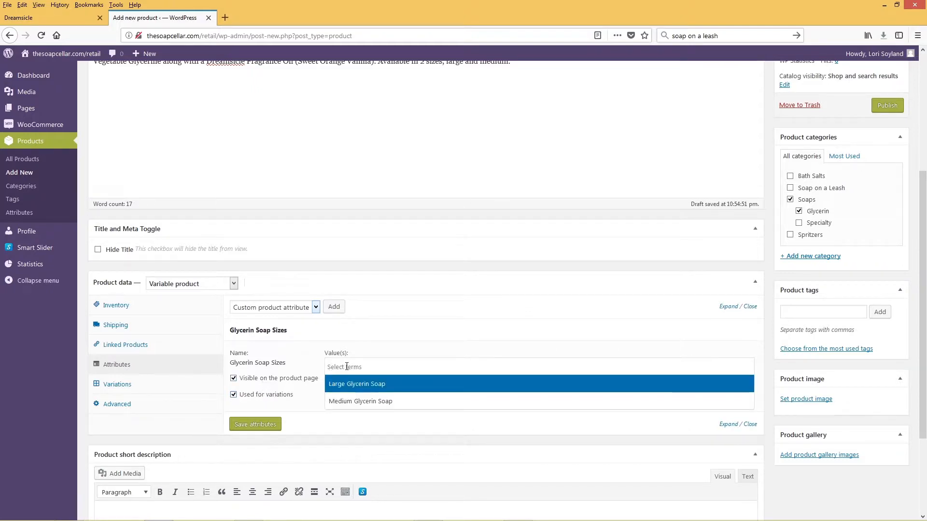
pyautogui.click(394, 387)
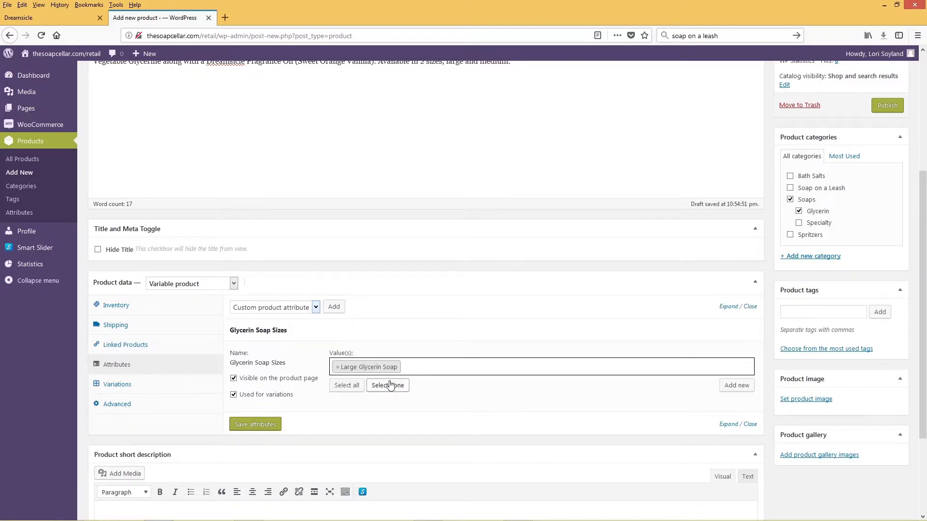
pyautogui.click(411, 368)
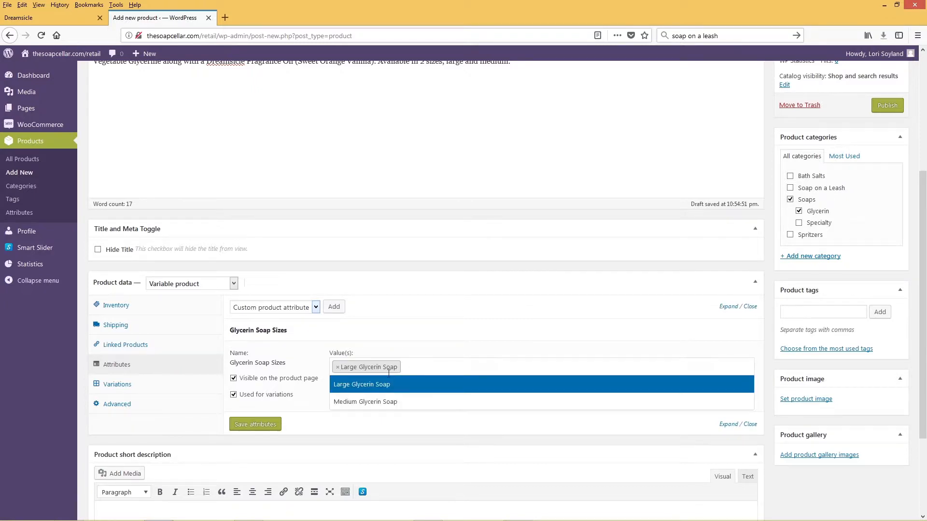
pyautogui.click(375, 402)
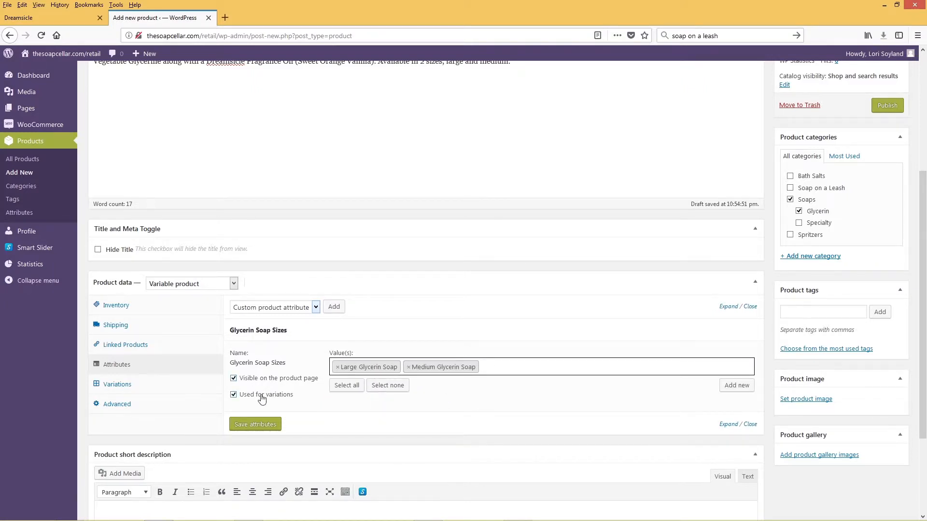
pyautogui.click(256, 427)
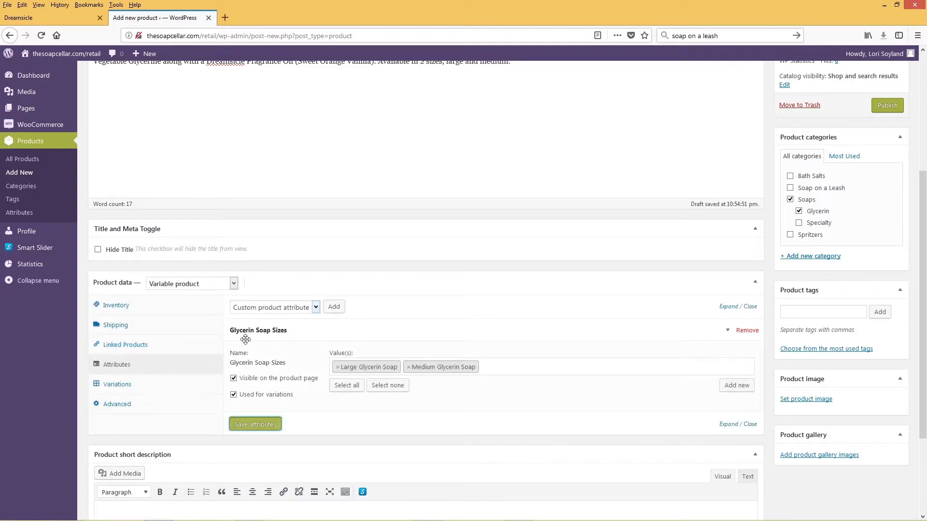
# Create variations from all attributes of the product and accept the confirmations
pyautogui.click(131, 384)
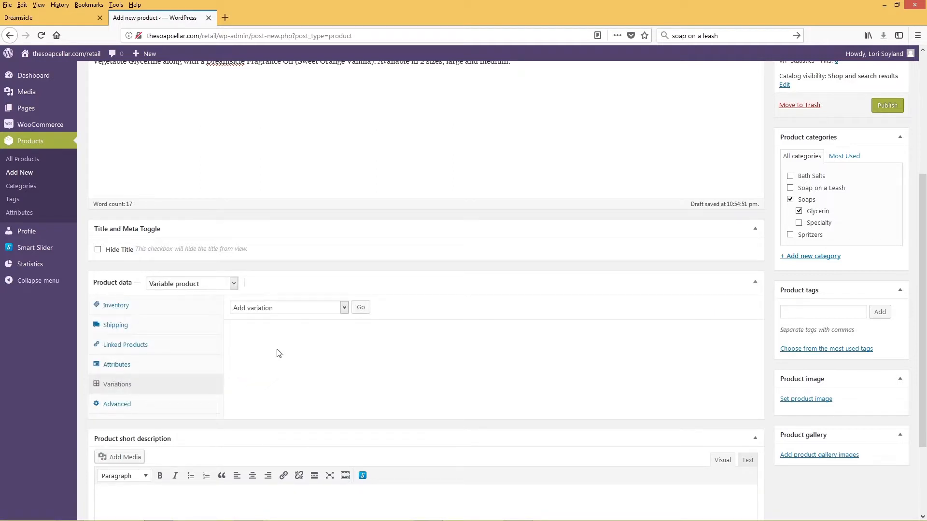
pyautogui.click(345, 308)
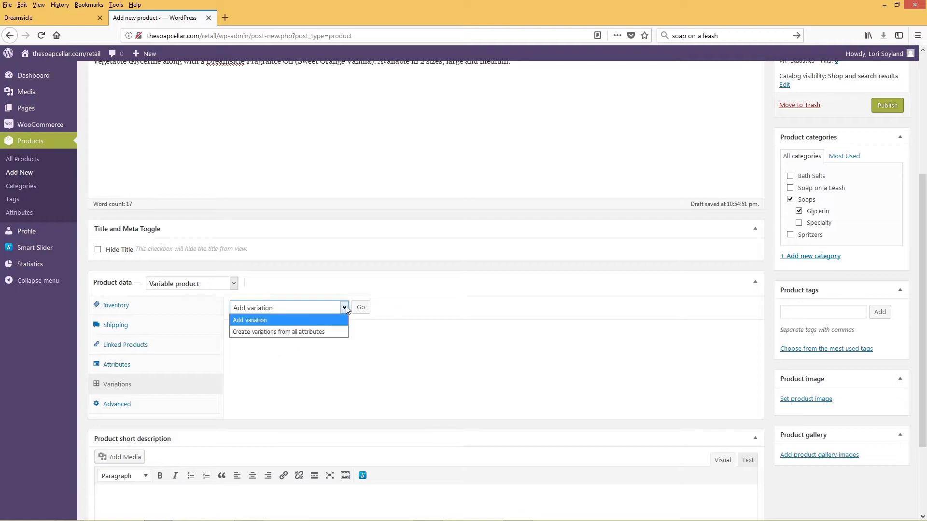
pyautogui.click(277, 332)
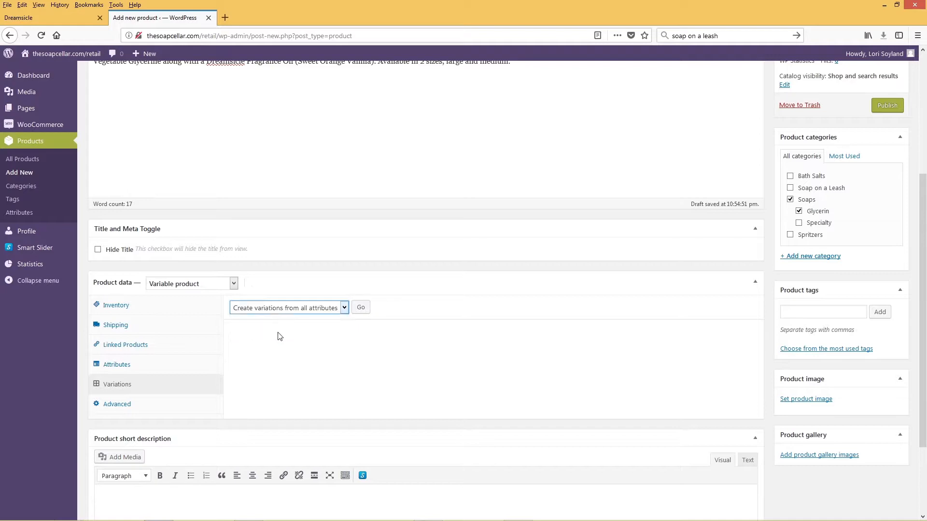
pyautogui.click(360, 309)
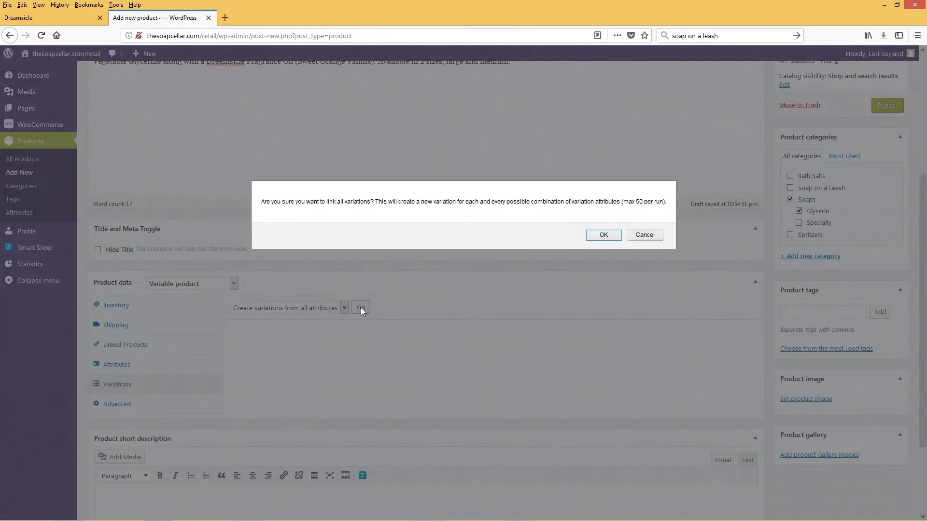
pyautogui.click(612, 235)
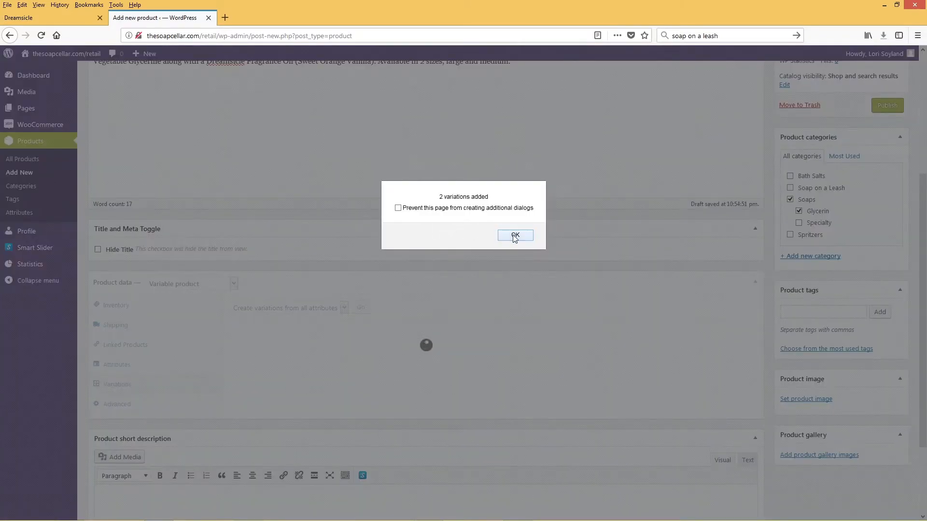
pyautogui.click(515, 235)
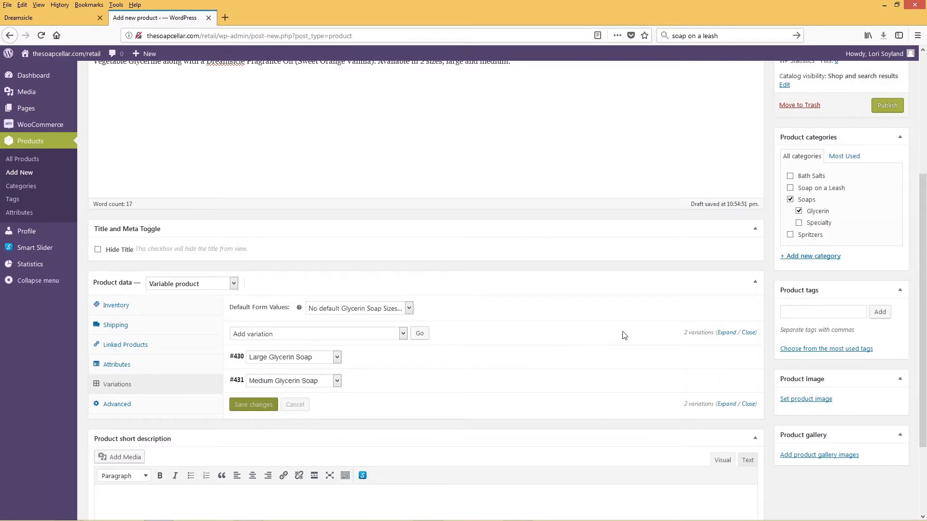
# Expand the variations, check the large size's price on the Dreamsicle page, and set the Large Glycerin Soap regular price to 5.50
pyautogui.click(726, 333)
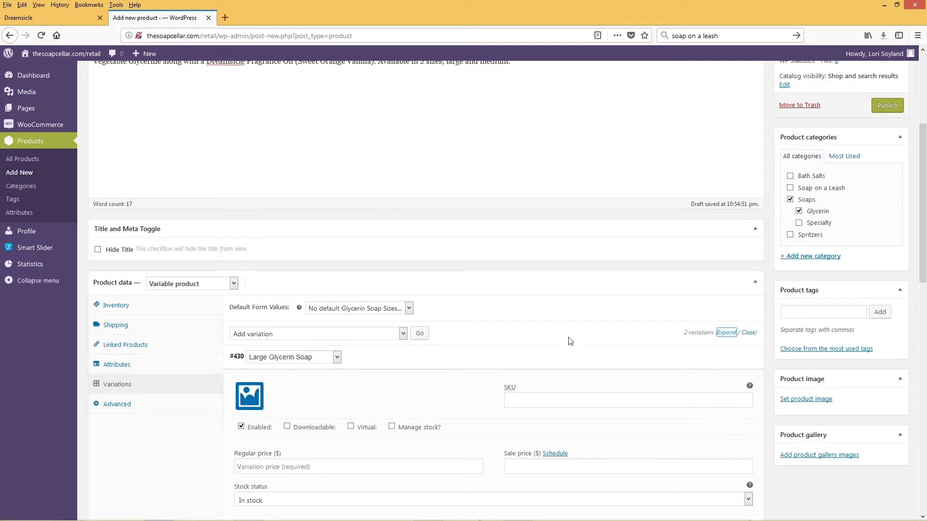
pyautogui.scroll(-2, 394, 359)
pyautogui.scroll(-2, 381, 354)
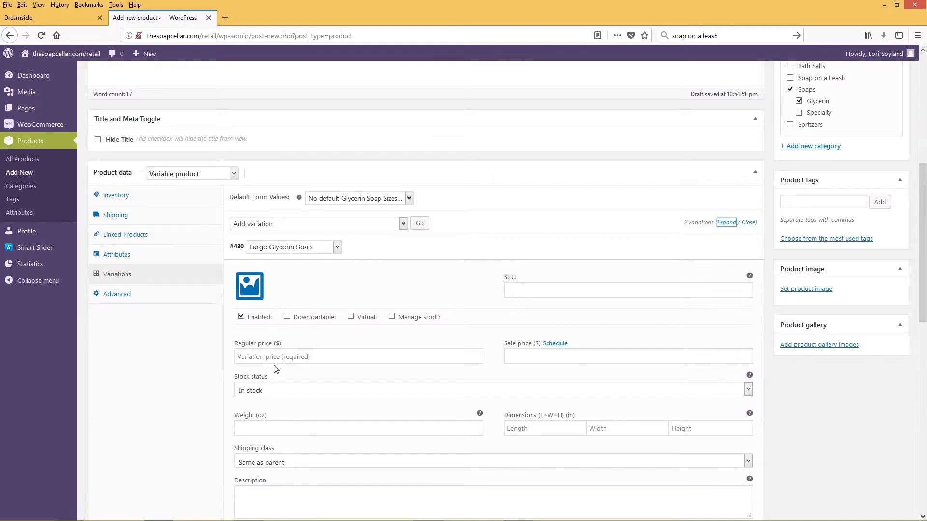
pyautogui.click(43, 19)
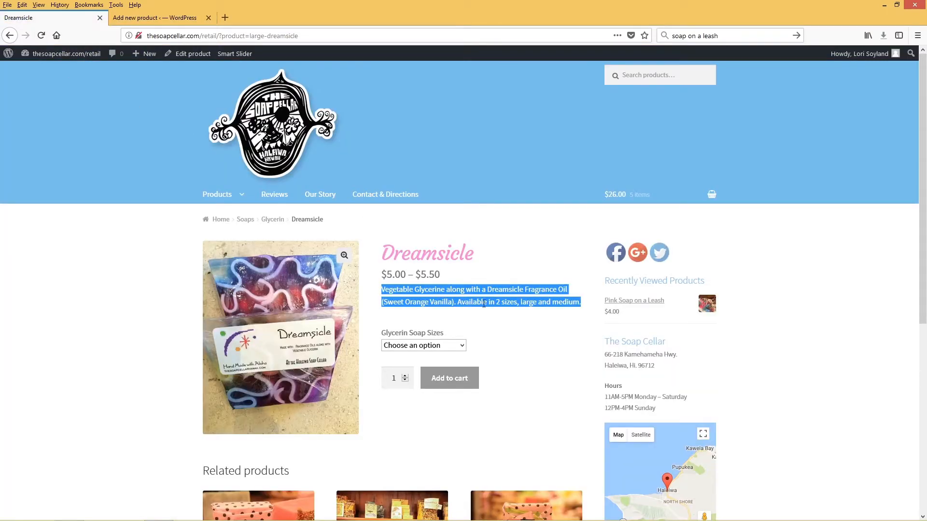
pyautogui.click(464, 347)
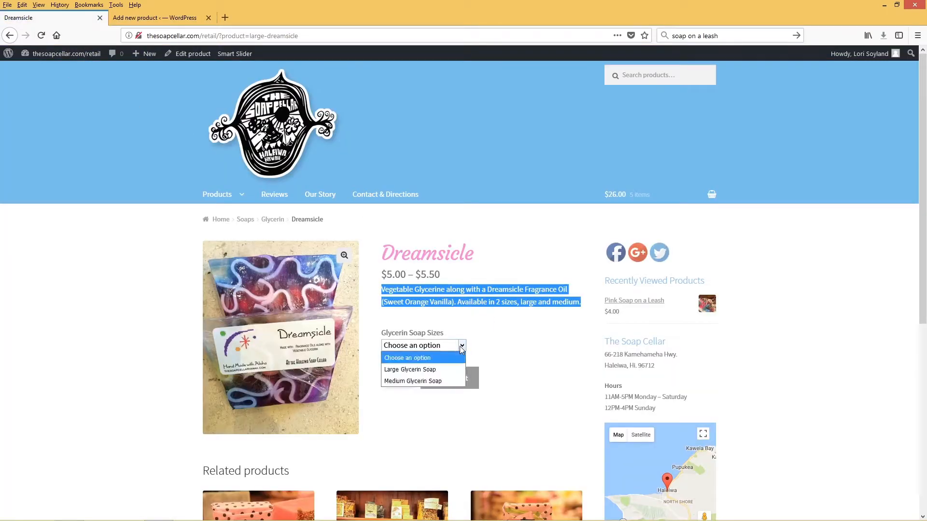
pyautogui.click(427, 369)
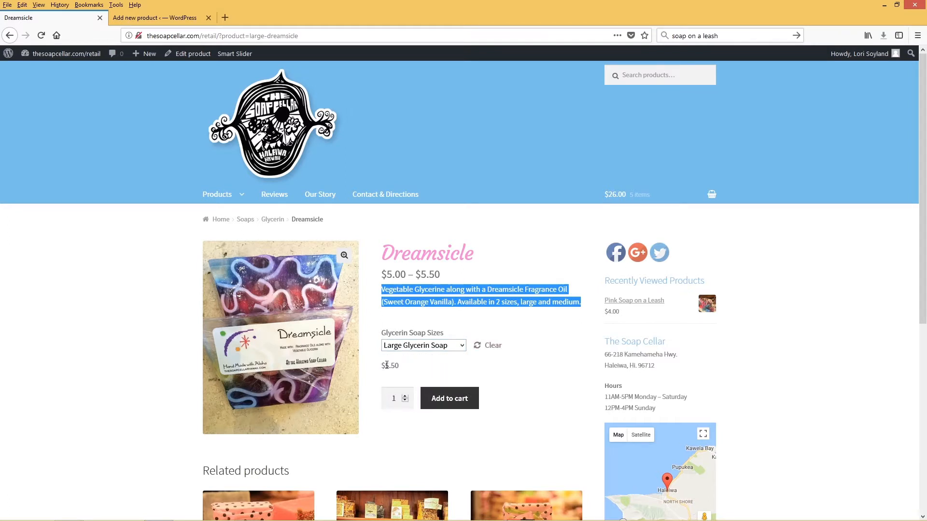
pyautogui.click(145, 18)
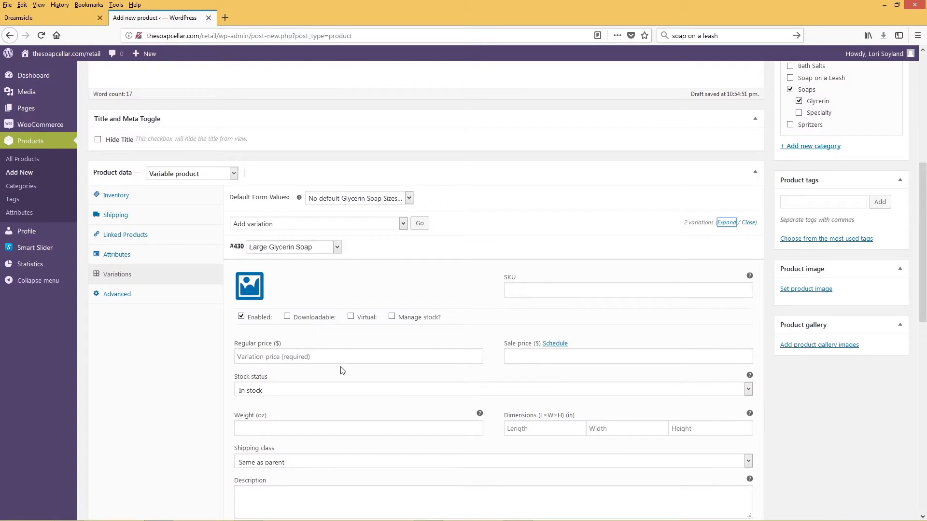
pyautogui.click(336, 359)
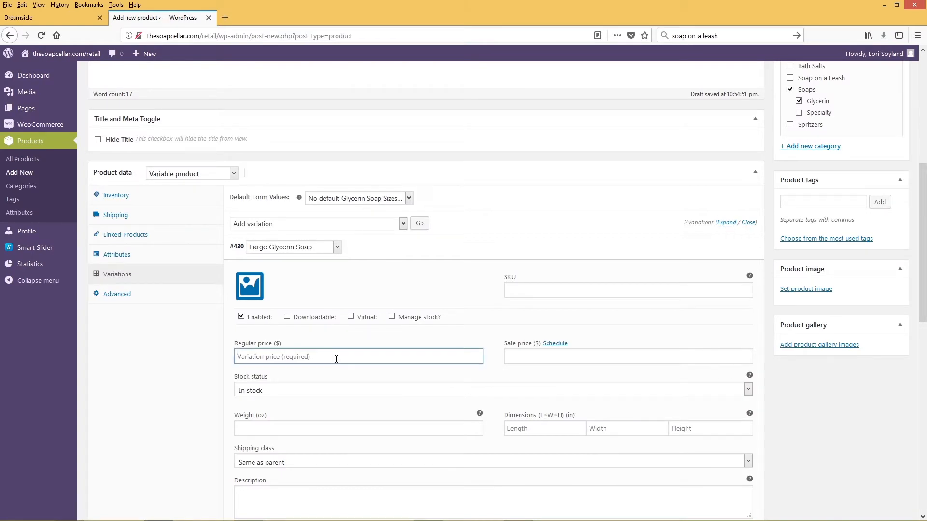
pyautogui.write('5.50')
# Set the Medium Glycerin Soap variation's regular price to 5 and save the variation changes
pyautogui.scroll(-5, 192, 328)
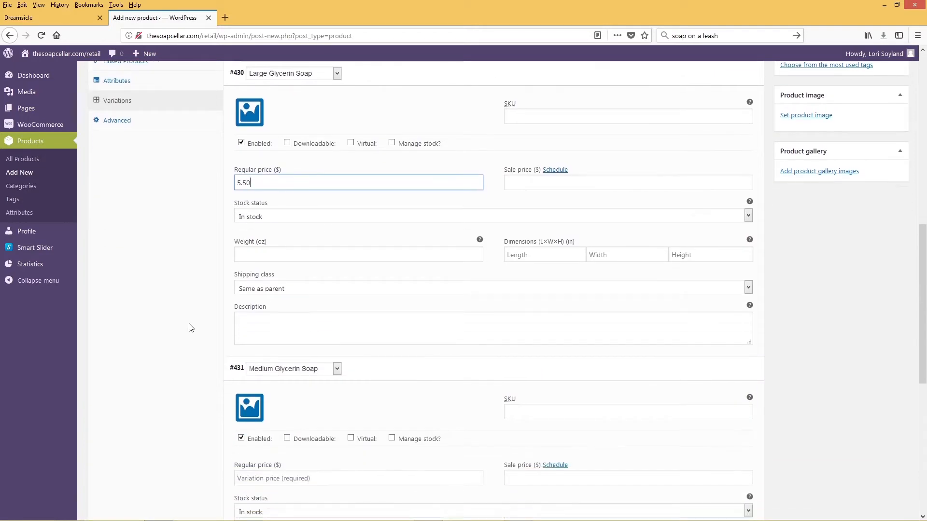
pyautogui.scroll(-2, 287, 338)
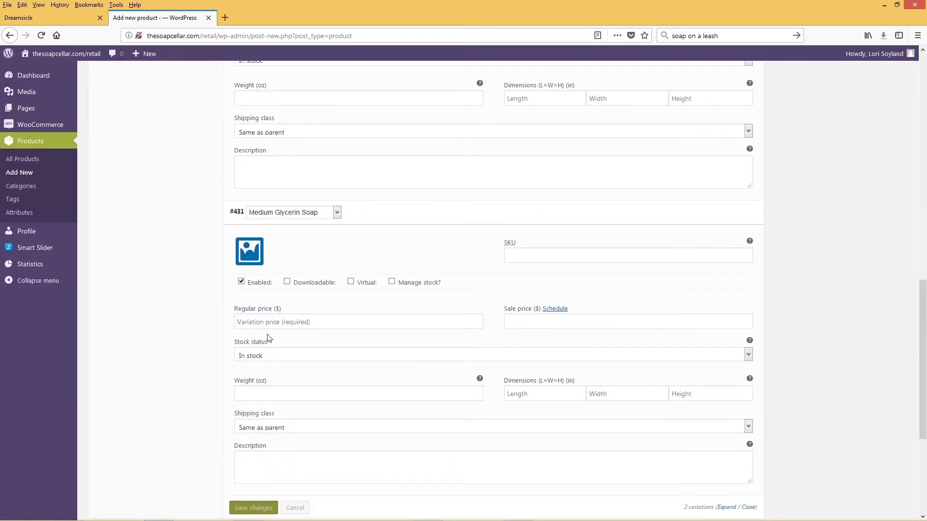
pyautogui.click(261, 322)
pyautogui.write('5')
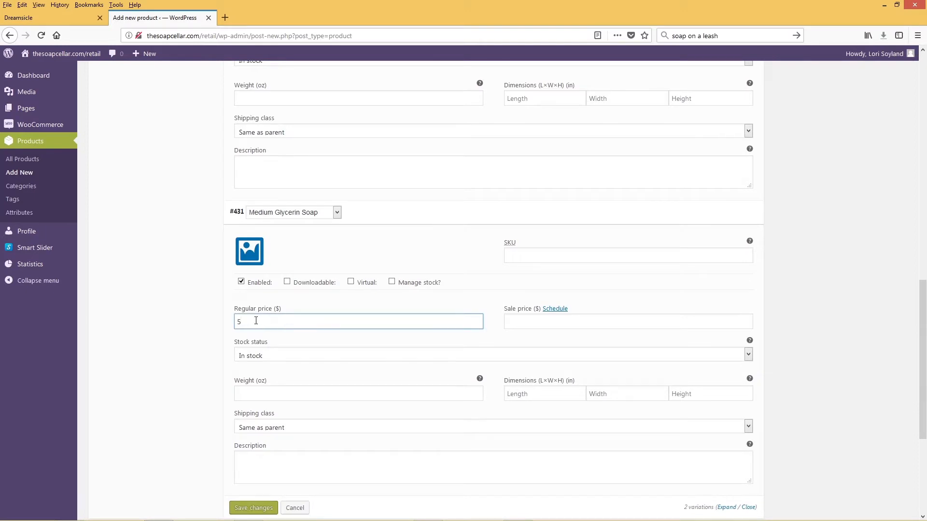
pyautogui.scroll(-2, 183, 325)
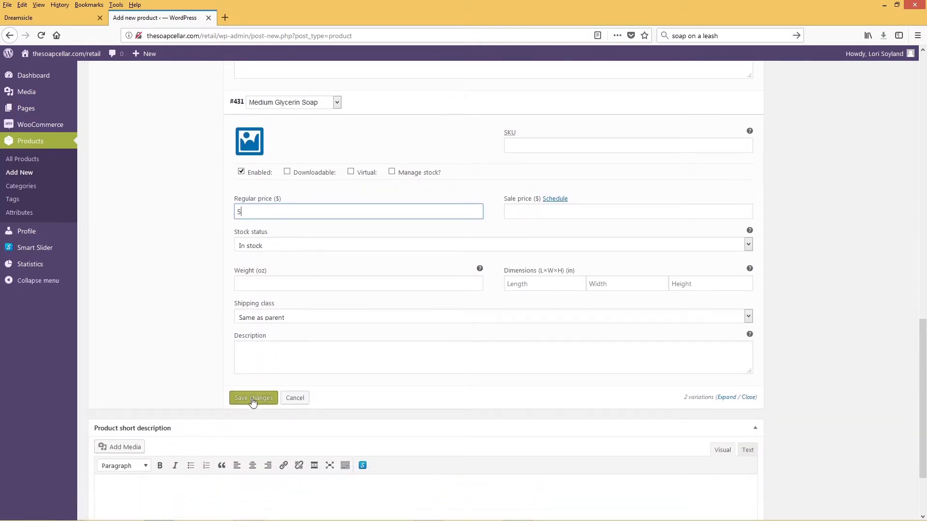
pyautogui.click(252, 400)
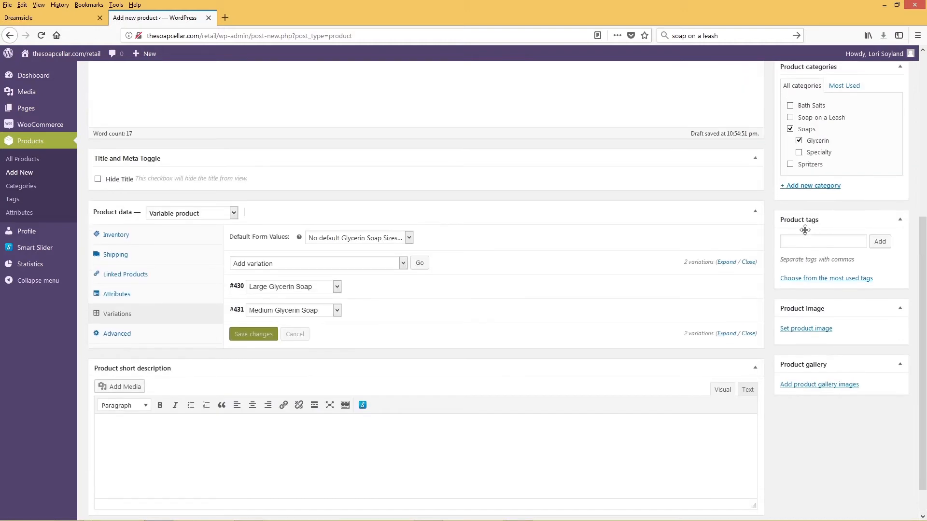
# Upload the Hawaiian Summer picture from the Pictures folder to the media library as a candidate for the product image
pyautogui.scroll(3, 467, 255)
pyautogui.scroll(3, 467, 256)
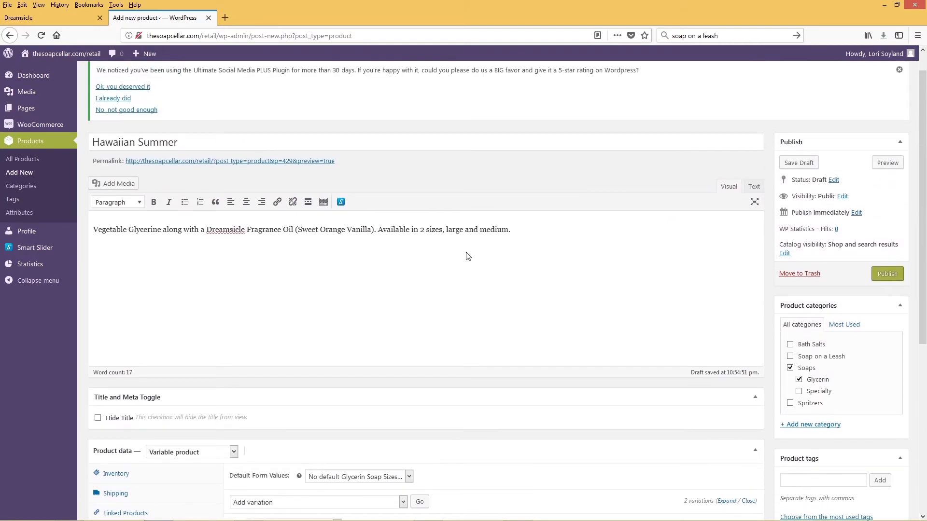
pyautogui.scroll(-4, 468, 254)
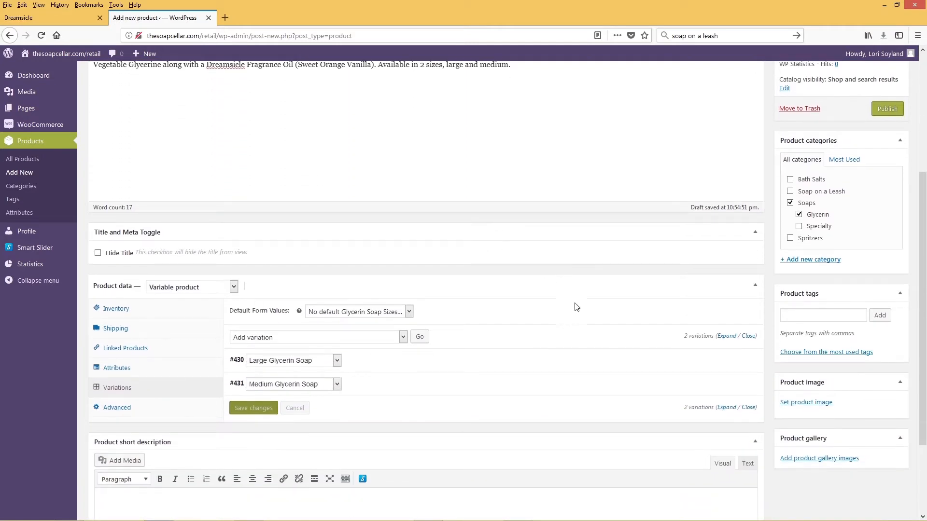
pyautogui.scroll(-1, 579, 306)
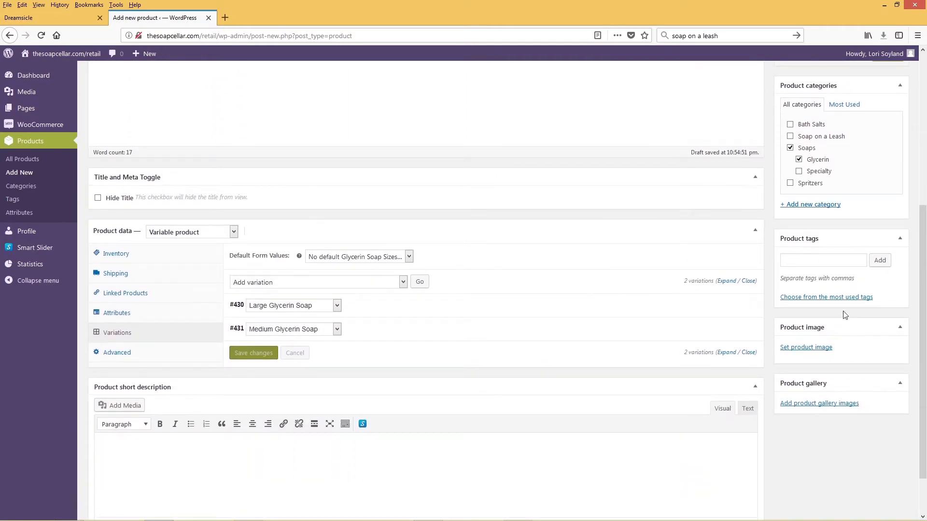
pyautogui.click(800, 353)
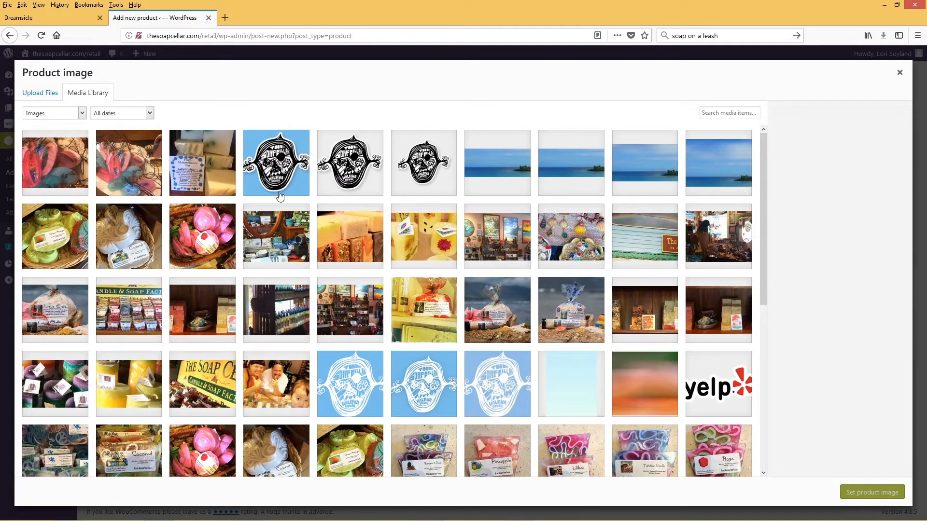
pyautogui.click(43, 98)
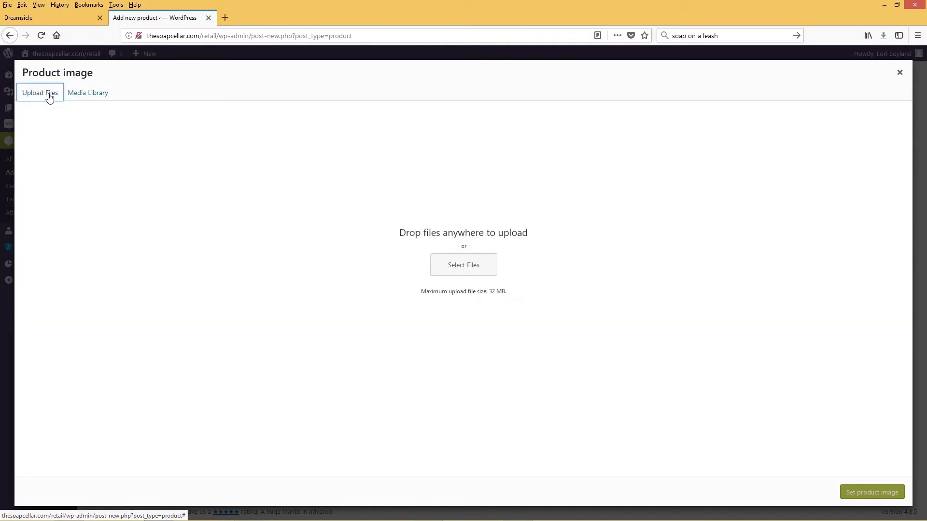
pyautogui.click(468, 269)
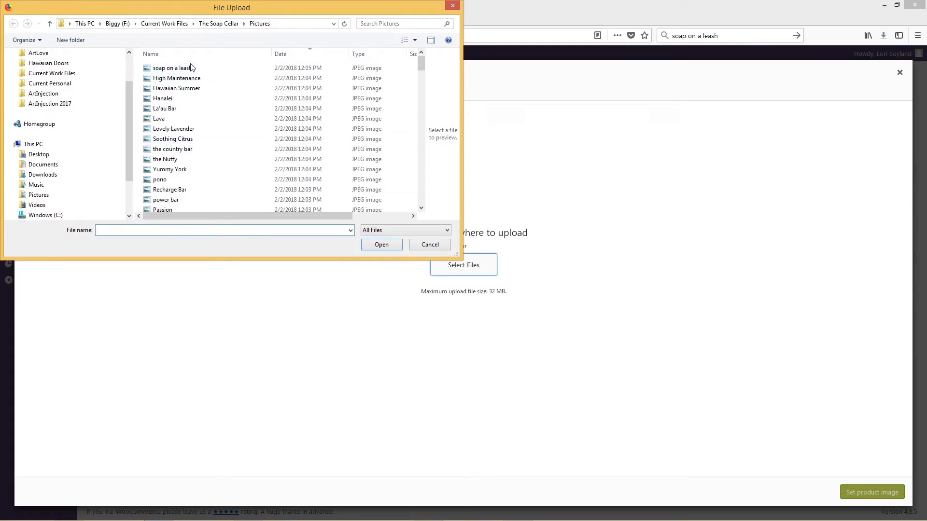
pyautogui.click(180, 91)
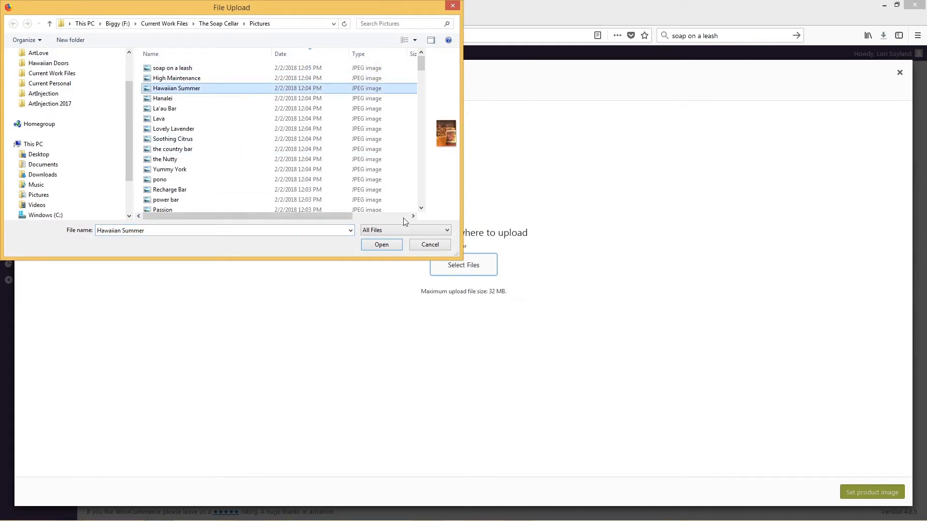
pyautogui.click(387, 245)
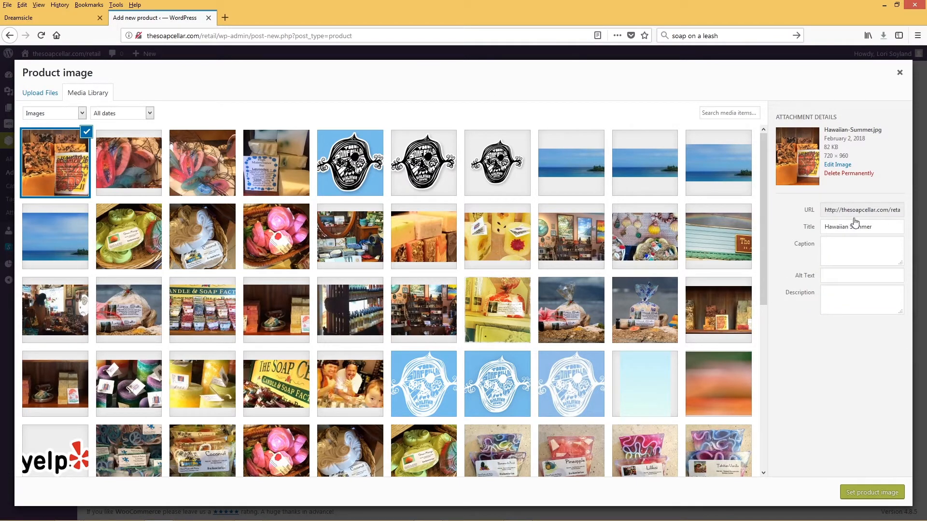
# Set the uploaded Hawaiian Summer picture as the product image and publish the product
pyautogui.click(864, 497)
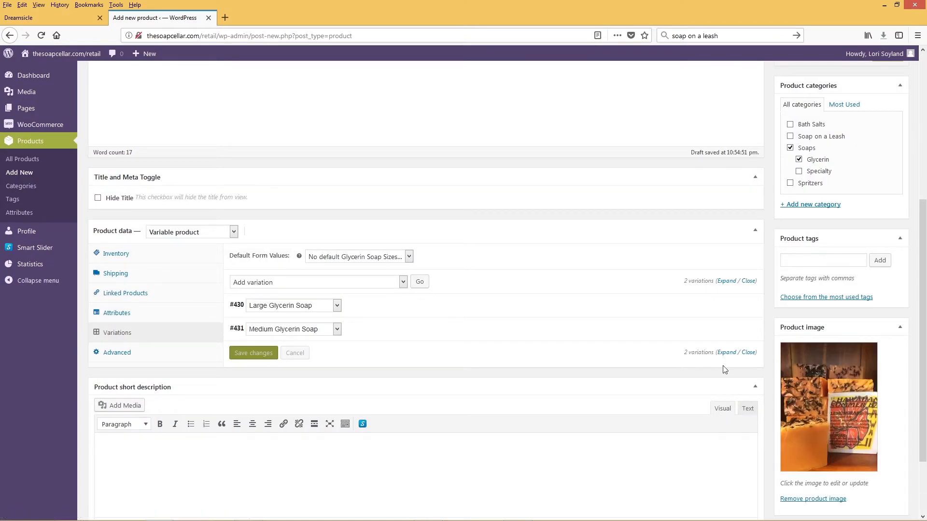
pyautogui.scroll(2, 680, 325)
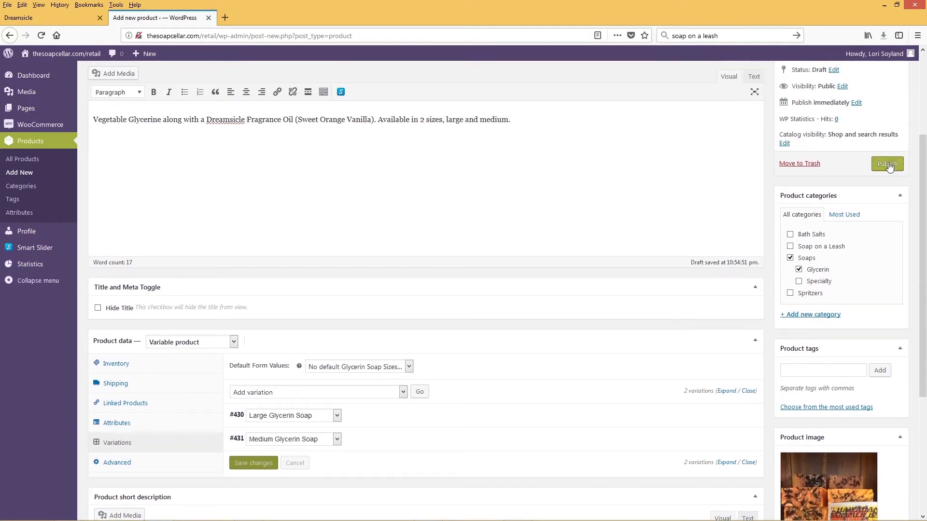
pyautogui.click(888, 165)
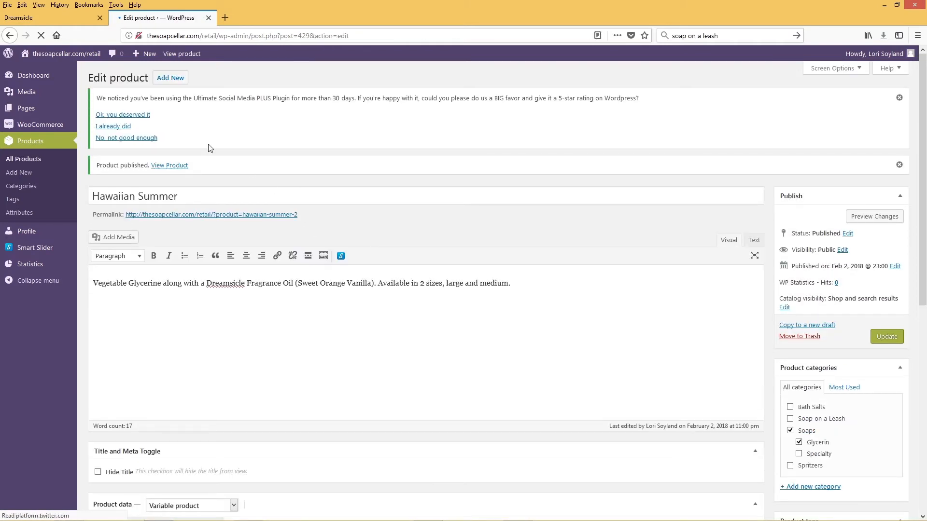
# Go to the store's Glycerin Soaps page, find Hawaiian Summer among the products and open its product page
pyautogui.click(73, 18)
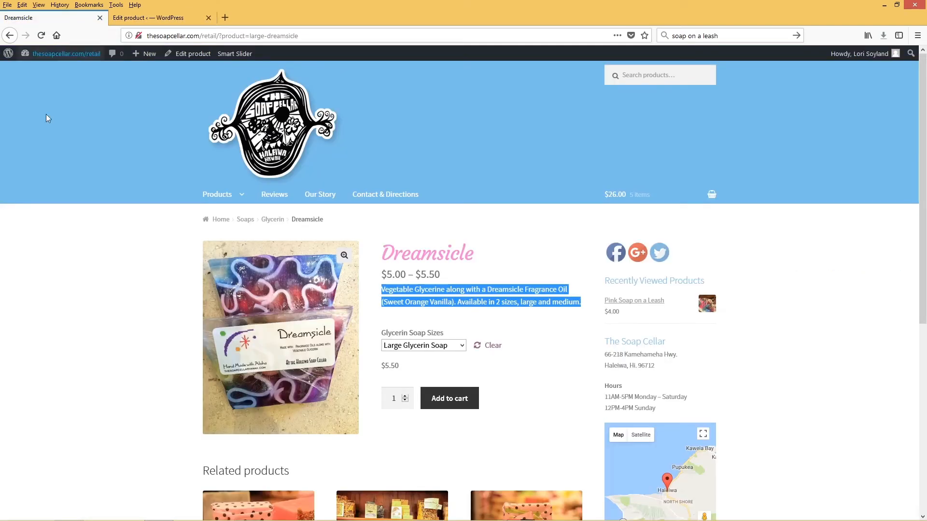
pyautogui.moveTo(227, 195)
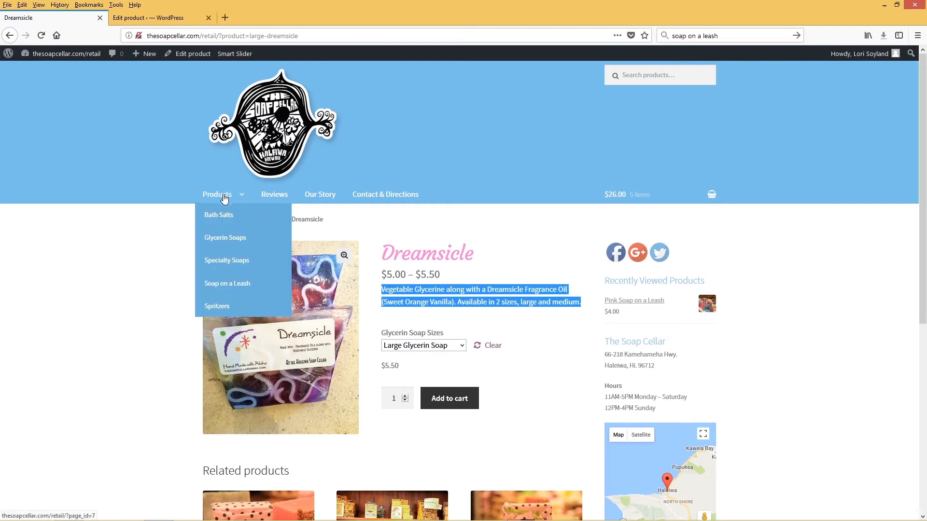
pyautogui.click(230, 244)
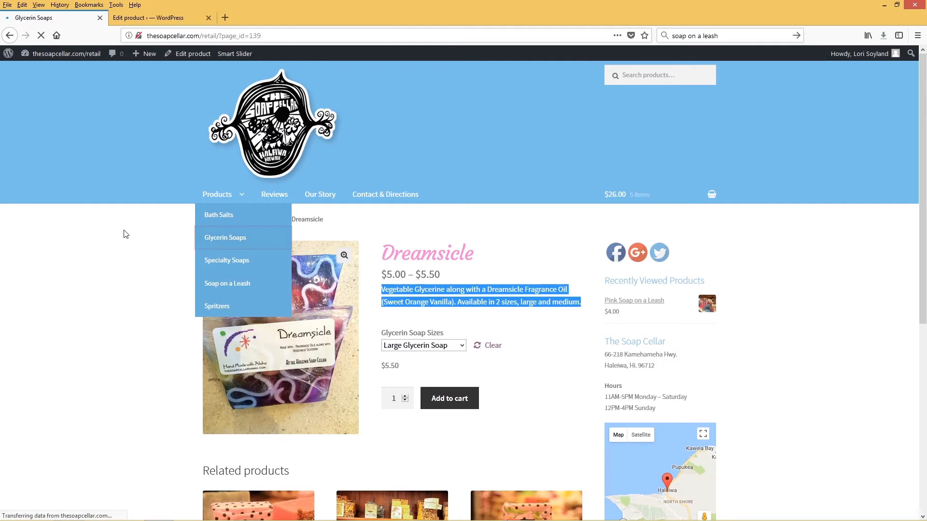
pyautogui.scroll(-1, 127, 234)
pyautogui.scroll(-3, 127, 233)
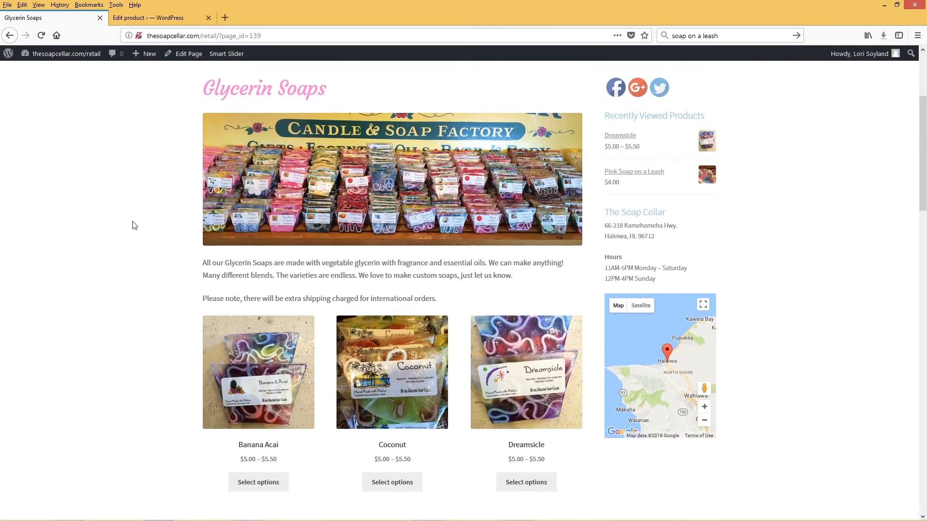
pyautogui.scroll(-7, 134, 225)
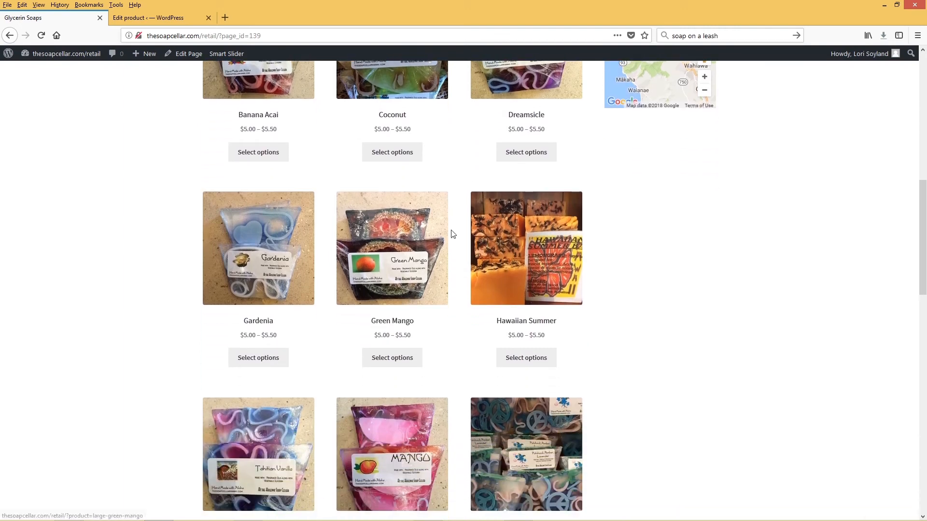
pyautogui.click(558, 273)
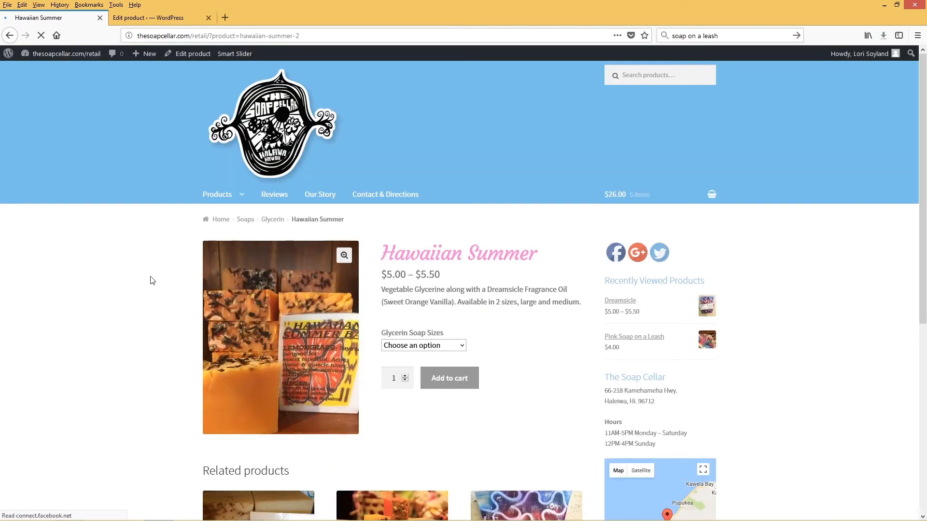
# Review the Hawaiian Summer product page and check the available Glycerin Soap Sizes options without choosing one
pyautogui.scroll(-1, 152, 279)
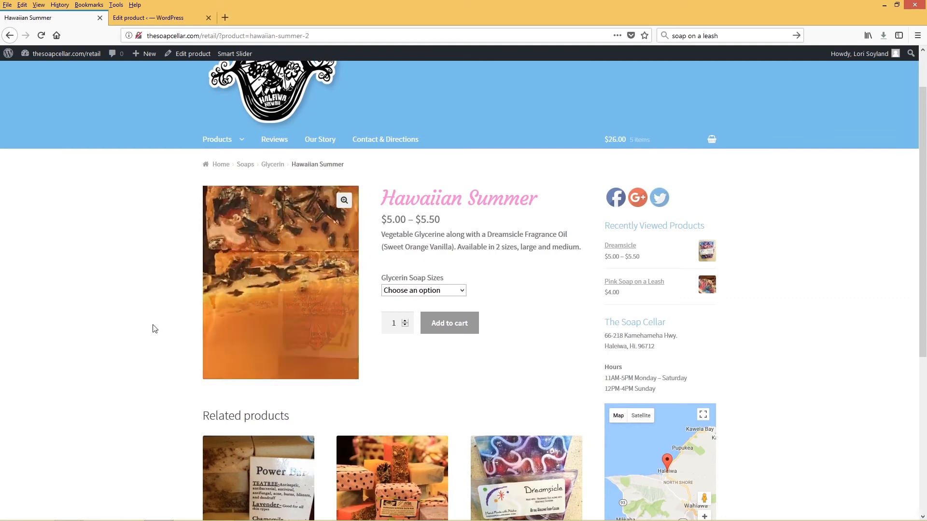
pyautogui.scroll(-2, 144, 319)
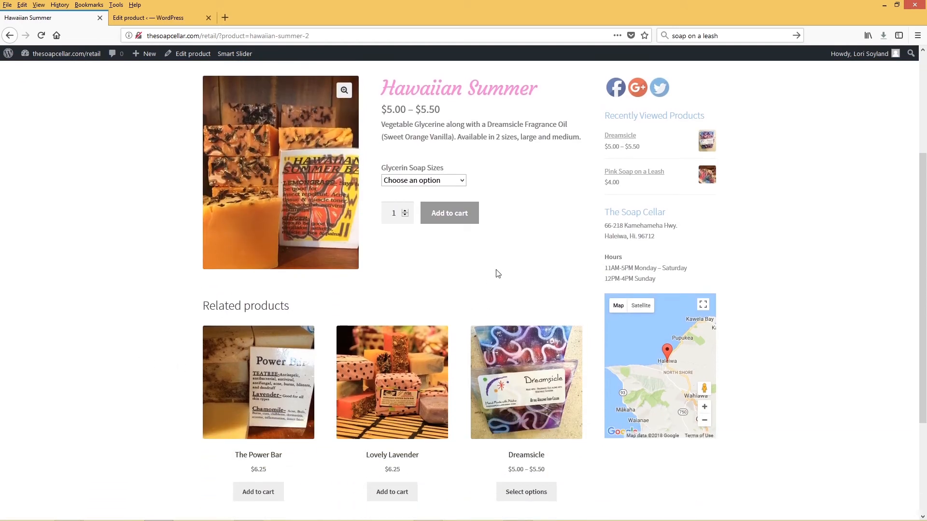
pyautogui.scroll(1, 484, 307)
pyautogui.scroll(3, 483, 307)
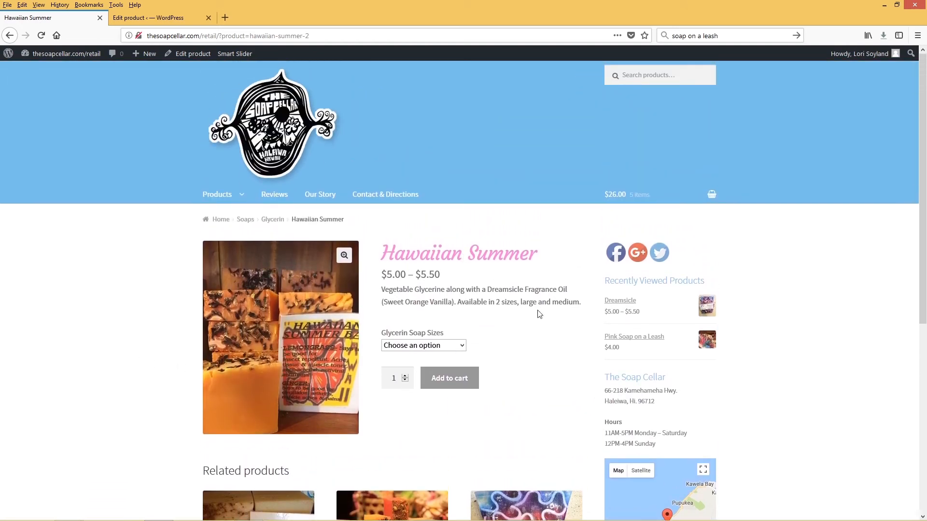
pyautogui.click(461, 346)
pyautogui.click(540, 353)
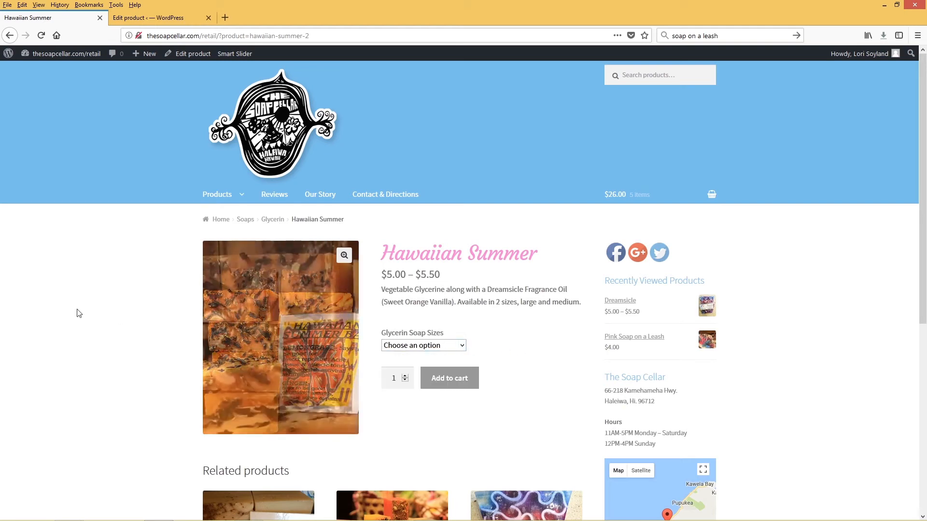
# Return to the Hawaiian Summer edit page and review its description, product data and product image sections
pyautogui.click(163, 22)
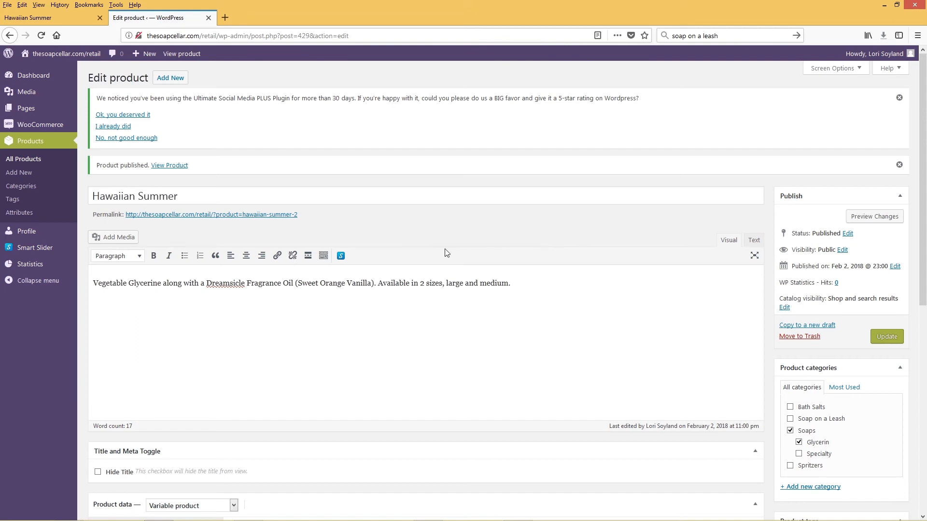
pyautogui.scroll(-3, 446, 253)
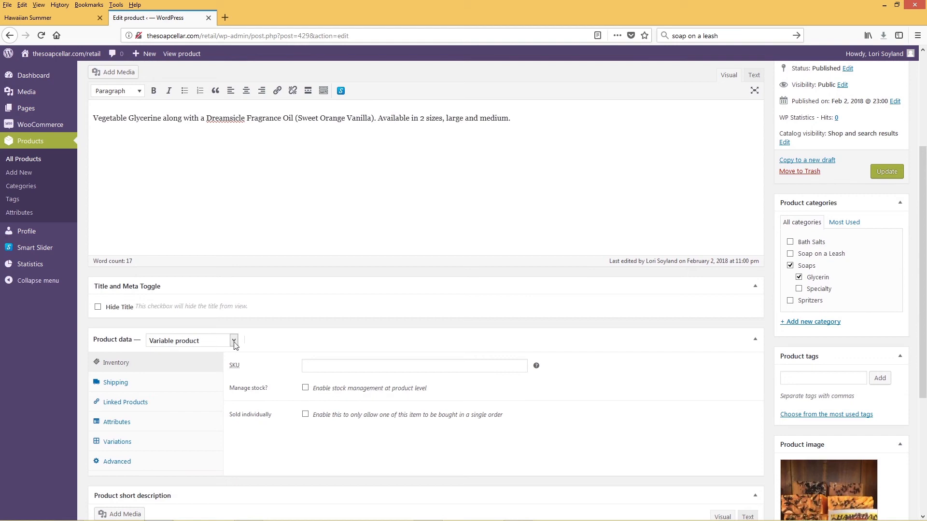
pyautogui.scroll(-1, 300, 323)
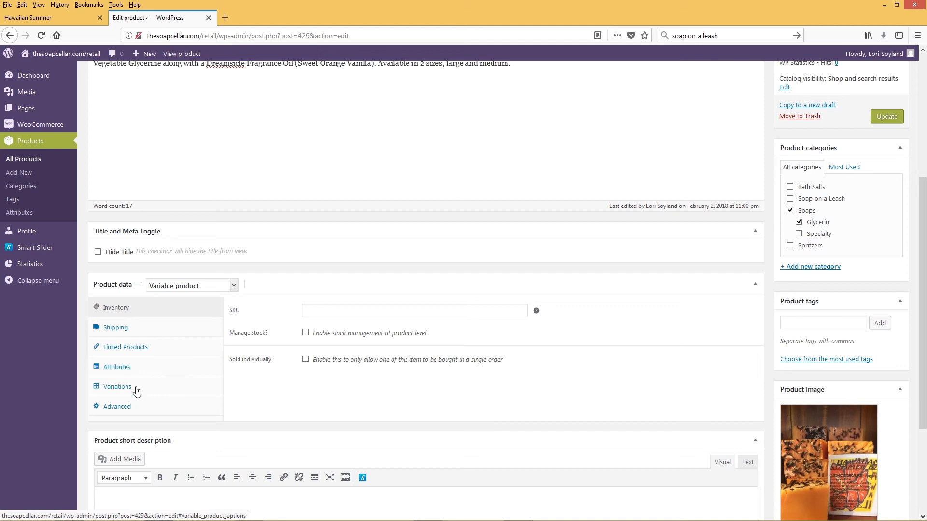
pyautogui.scroll(-3, 527, 324)
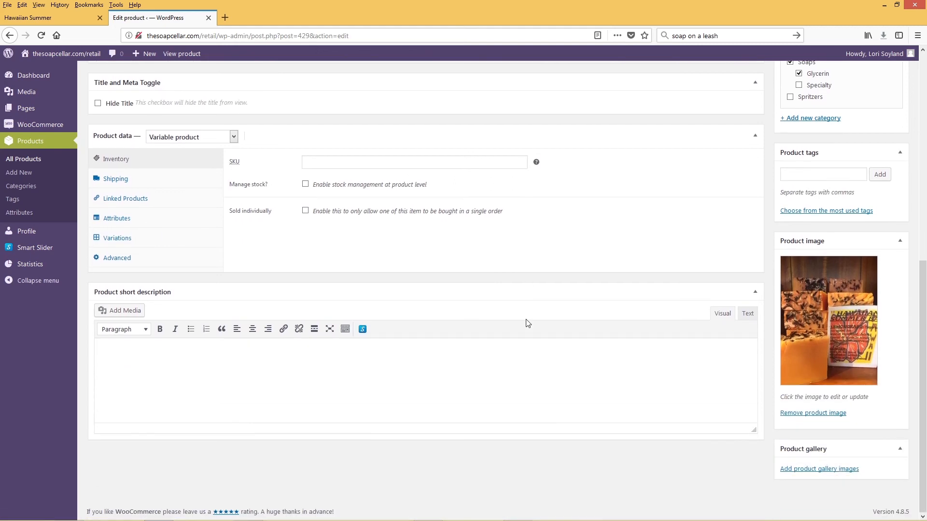
pyautogui.scroll(8, 527, 322)
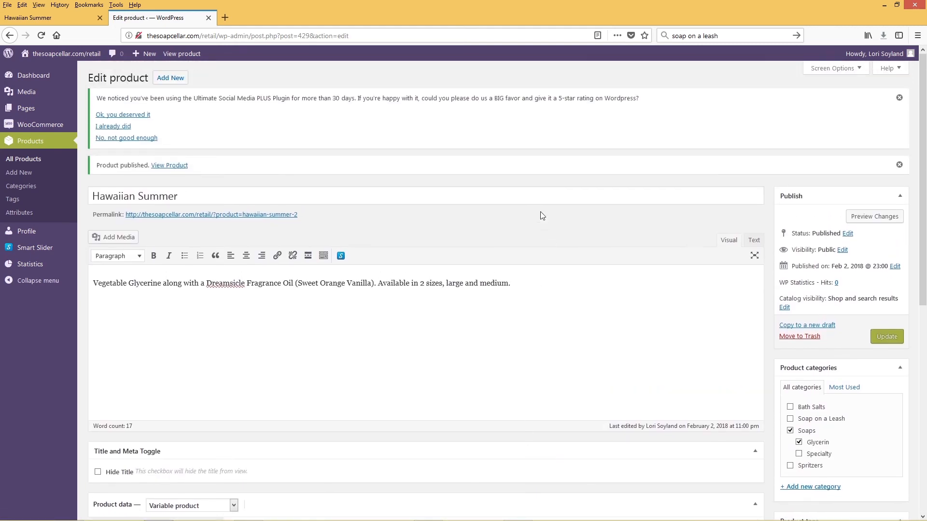